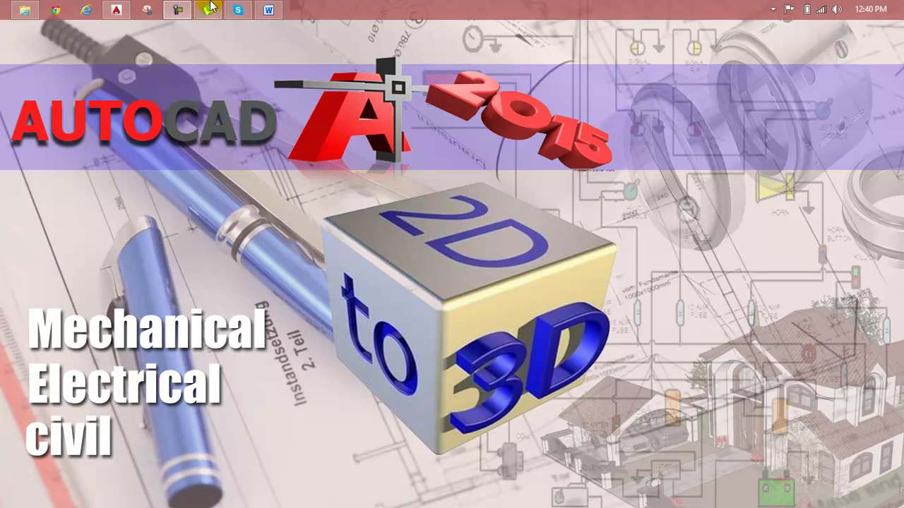
# Bring up the Lesson 86 notes in Word, then switch to the AutoCAD Drawing1 window
pyautogui.click(269, 10)
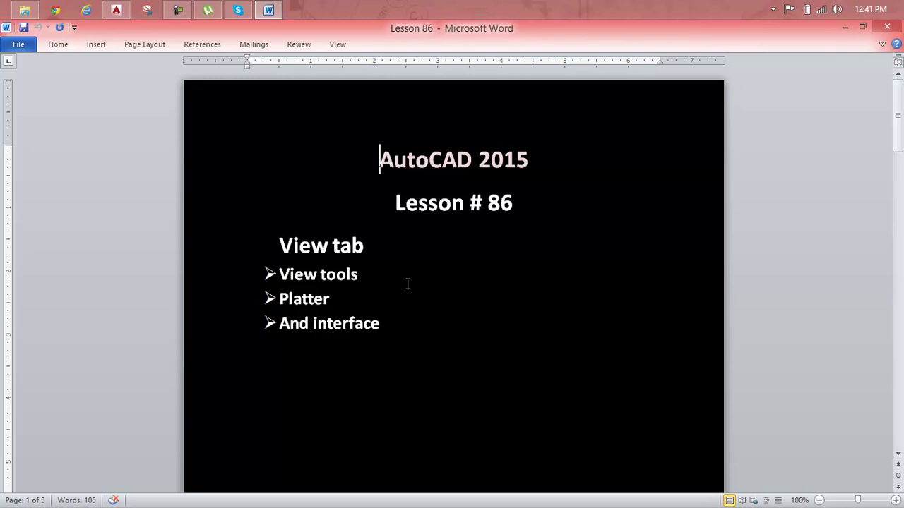
pyautogui.moveTo(177, 9)
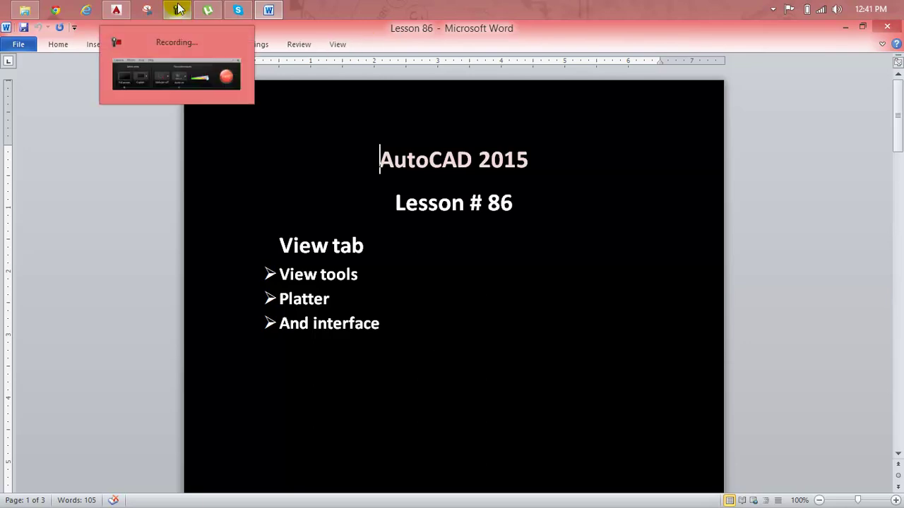
pyautogui.click(117, 9)
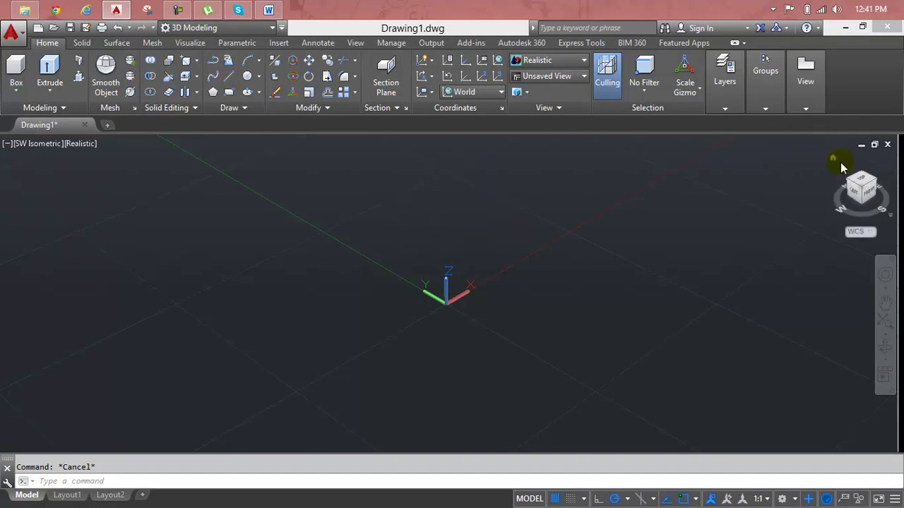
# Uncheck Display at UCS origin point in the UCS settings, then show the View ribbon tab
pyautogui.click(833, 160)
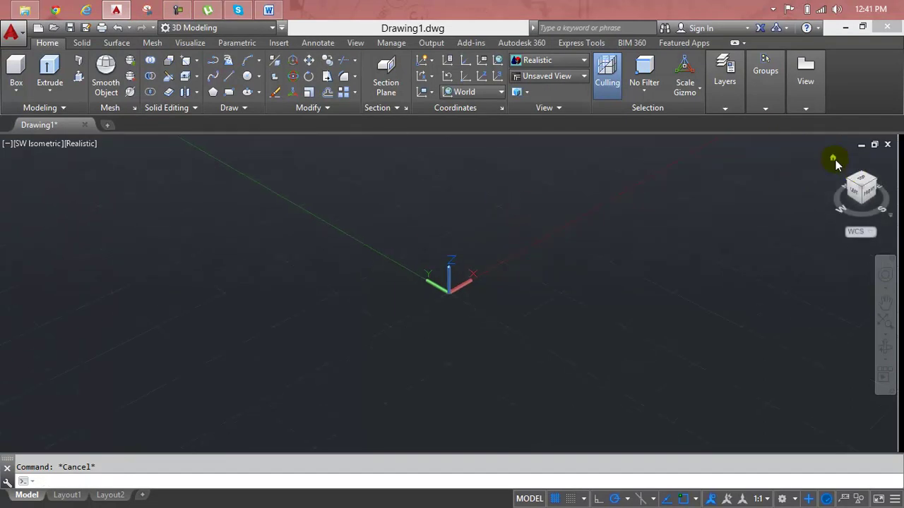
pyautogui.press('Escape')
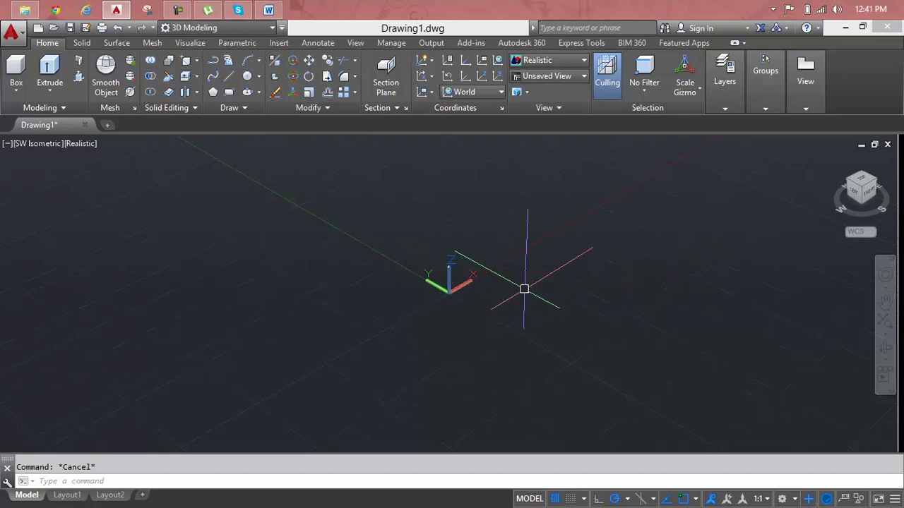
pyautogui.write('UC')
pyautogui.press('Return')
pyautogui.click(387, 235)
pyautogui.click(440, 364)
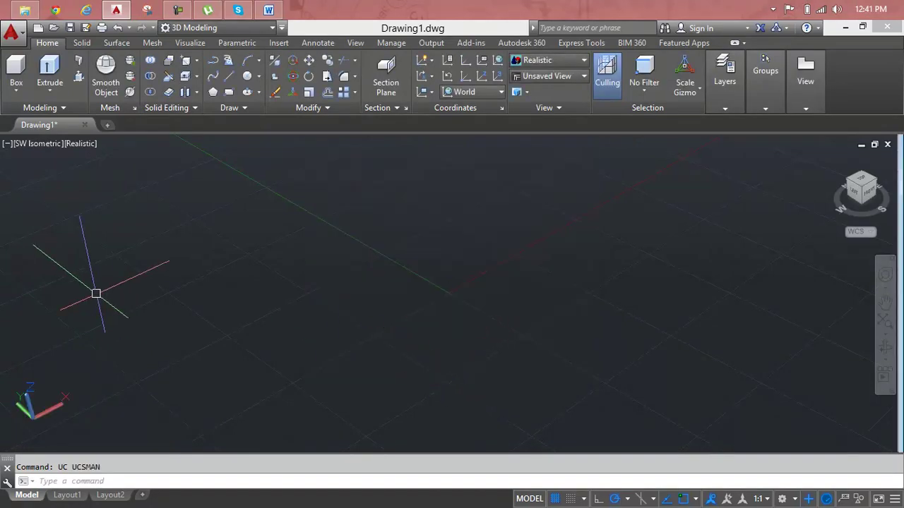
pyautogui.press('Escape')
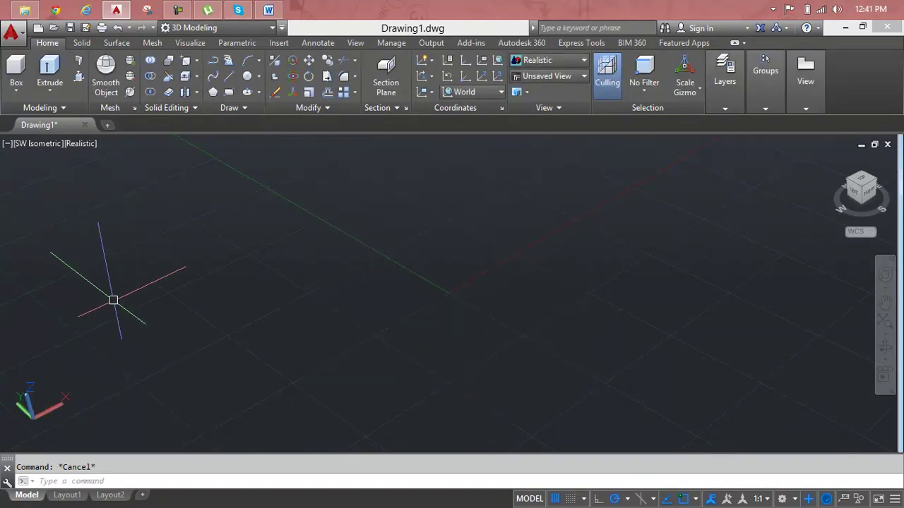
pyautogui.click(355, 43)
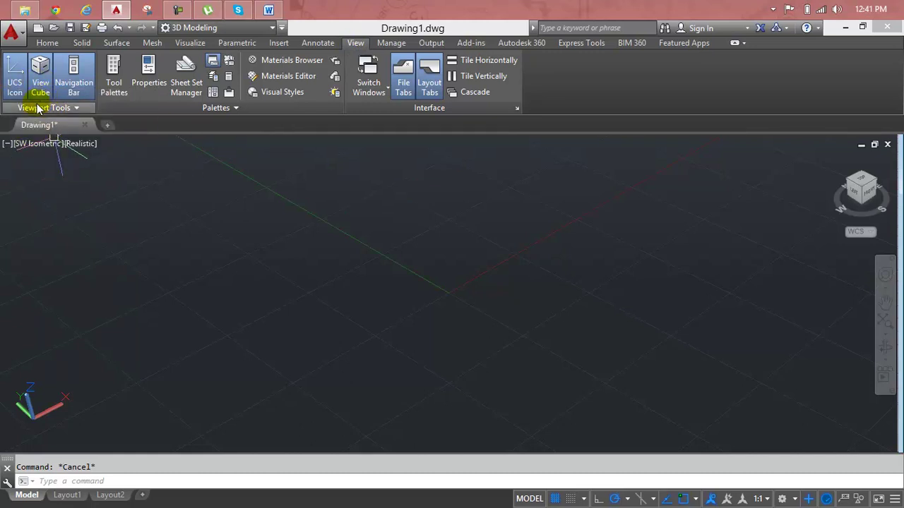
# Turn on ShowMotion, and toggle the UCS icon and ViewCube off and back on
pyautogui.click(70, 109)
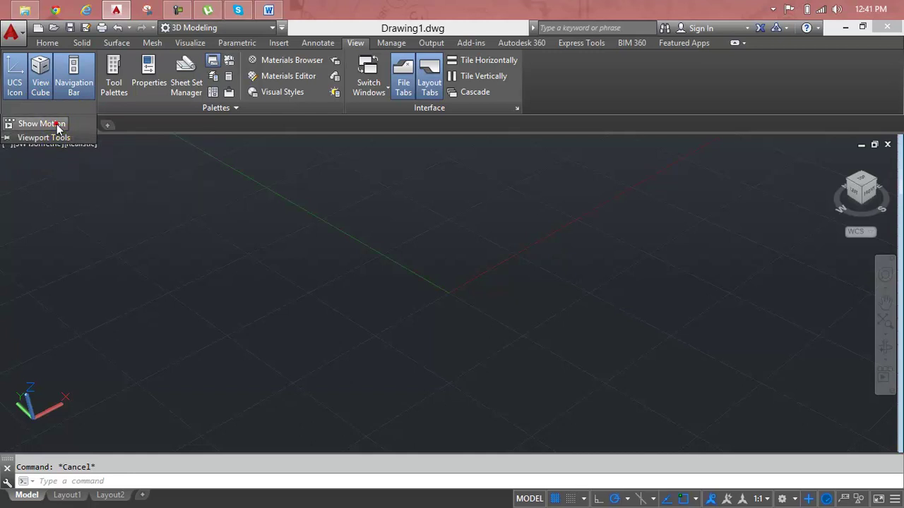
pyautogui.click(56, 125)
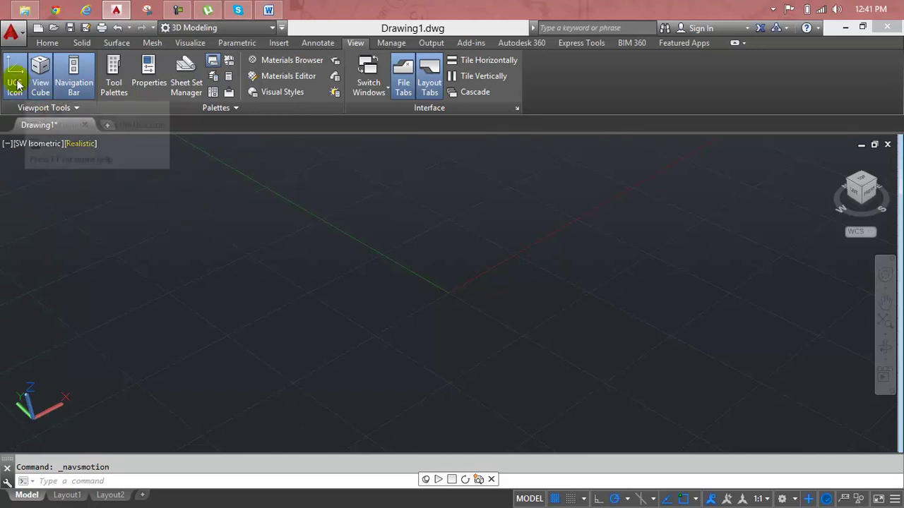
pyautogui.click(17, 76)
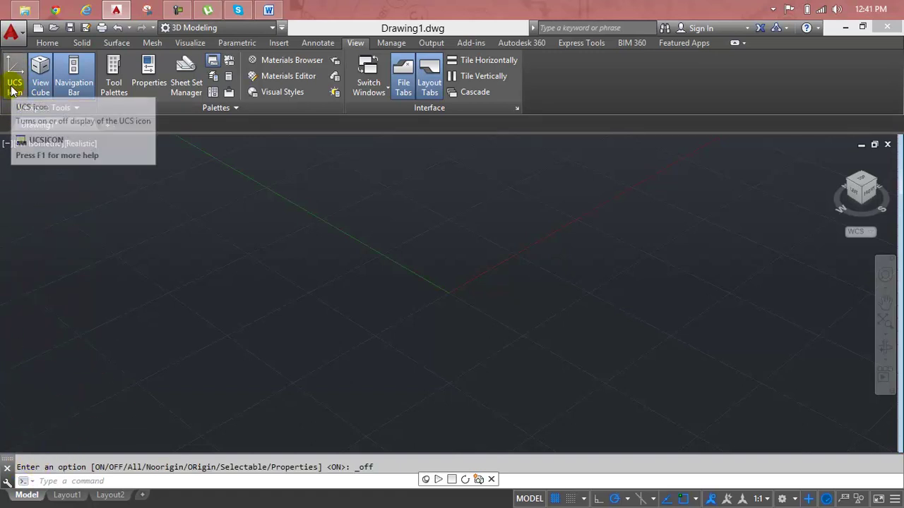
pyautogui.click(12, 91)
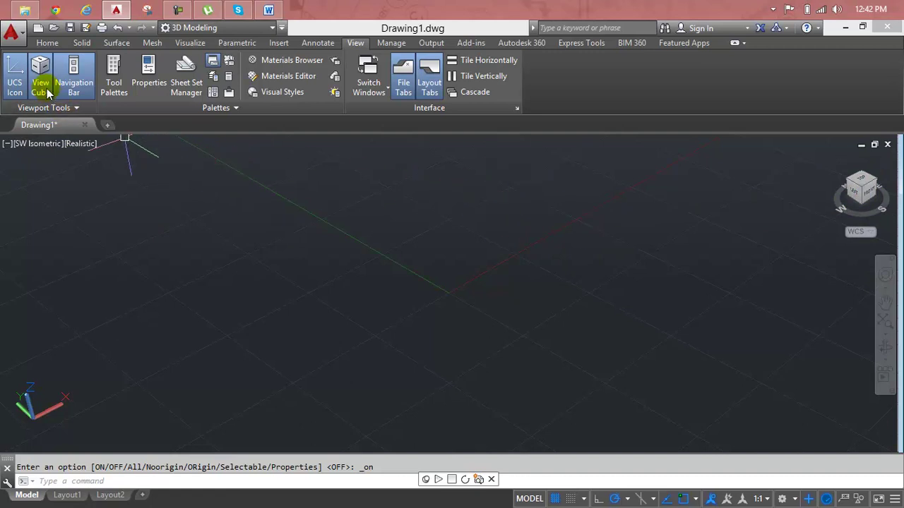
pyautogui.click(44, 90)
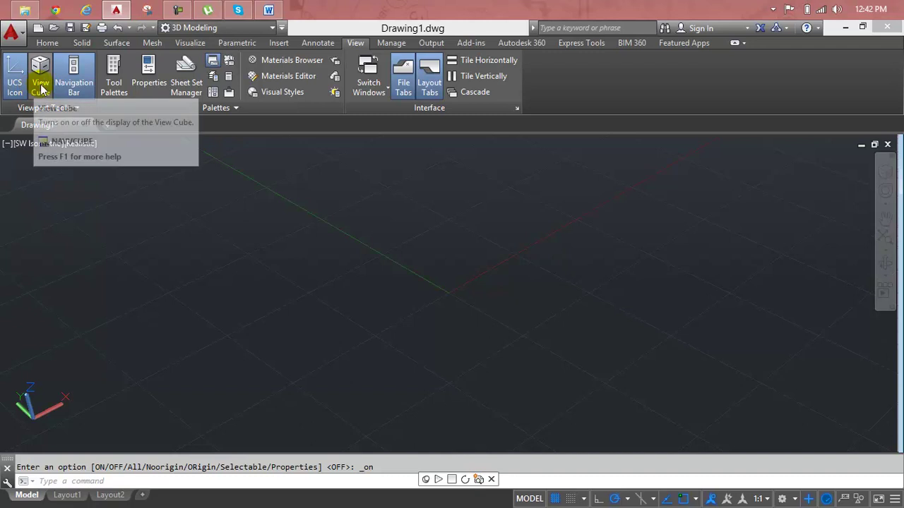
pyautogui.click(887, 175)
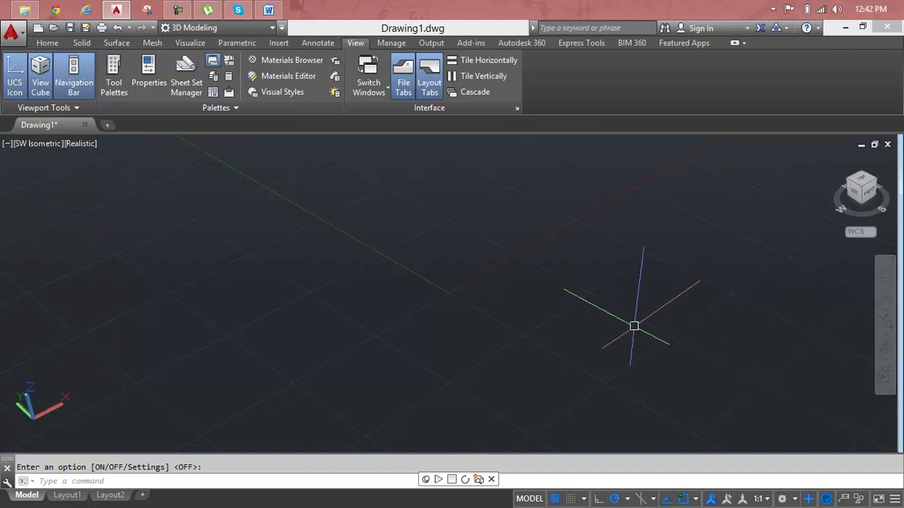
# Toggle the navigation bar, leaving it hidden
pyautogui.click(81, 77)
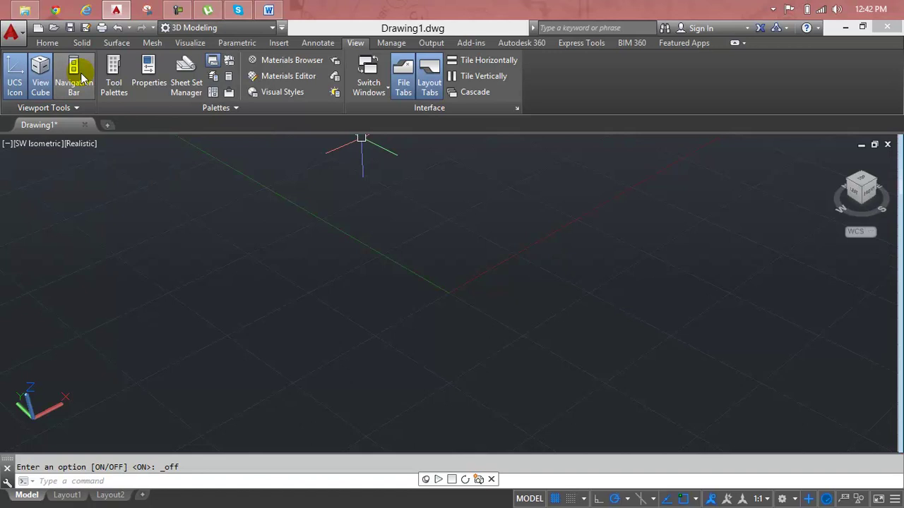
pyautogui.click(81, 76)
pyautogui.click(81, 77)
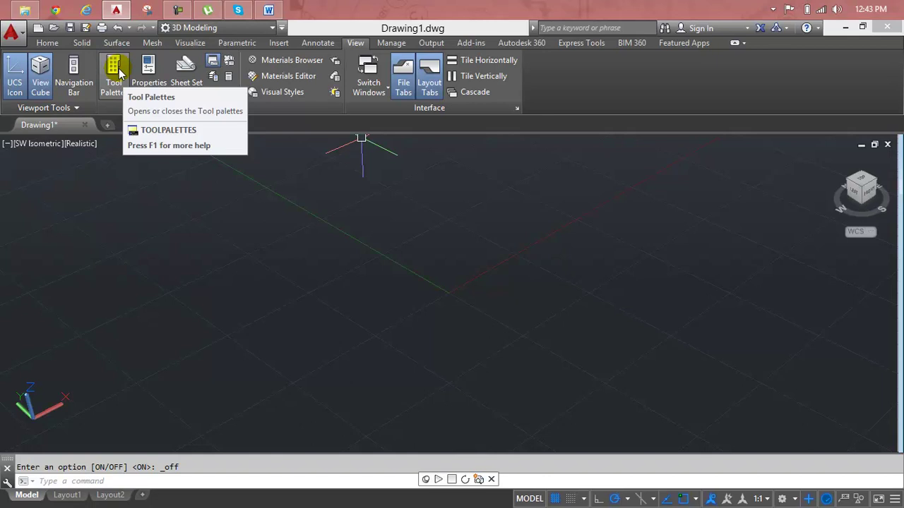
# Open Tool Palettes and place a Roller Bearing - Imperial block in the drawing
pyautogui.click(117, 71)
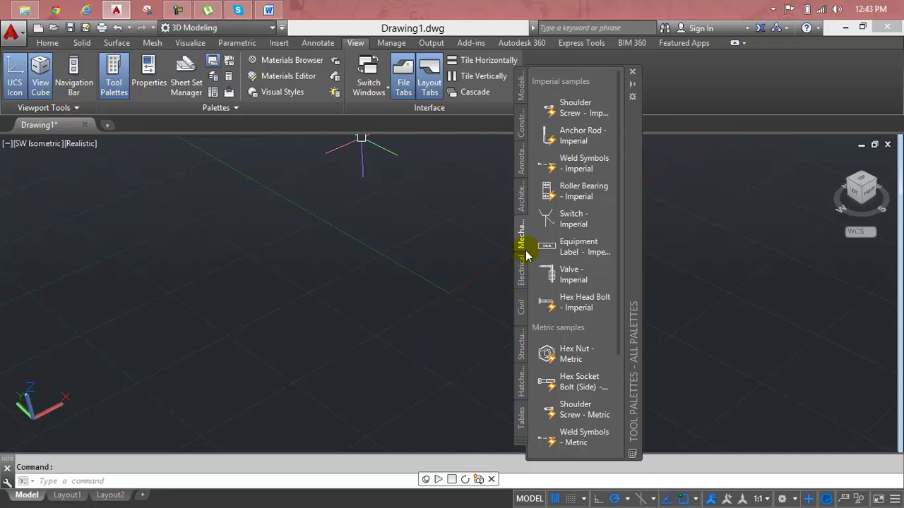
pyautogui.click(595, 197)
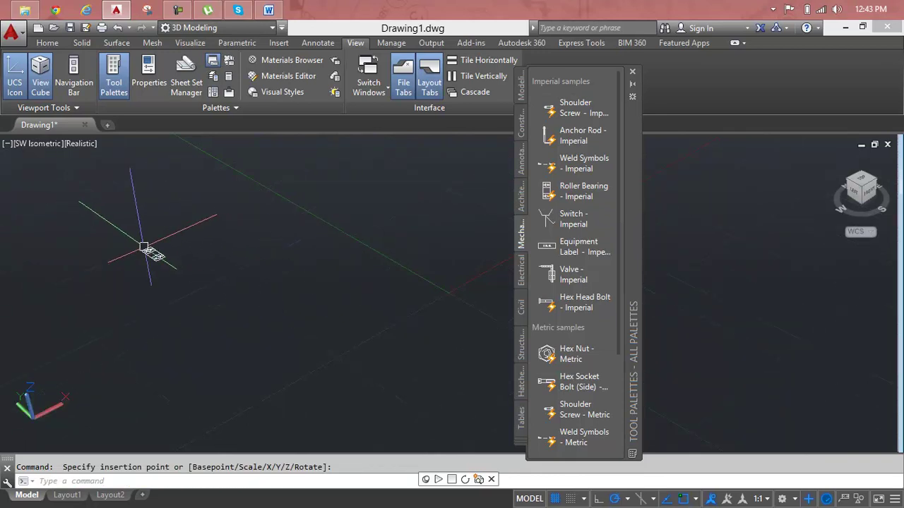
pyautogui.moveTo(51, 240); pyautogui.dragTo(46, 241, button='middle')
pyautogui.moveTo(47, 241); pyautogui.dragTo(281, 257)
pyautogui.press('Escape')
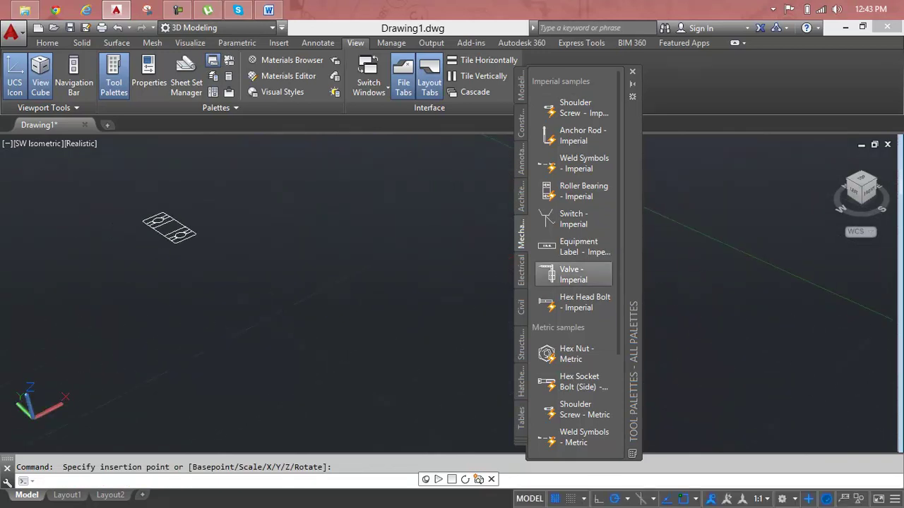
# Centre the view on the bearing block and erase it
pyautogui.moveTo(170, 233)
pyautogui.mouseDown(button='middle')
pyautogui.moveTo(236, 216)
pyautogui.moveTo(180, 258)
pyautogui.mouseUp(button='middle')
pyautogui.scroll(2, 232, 246)
pyautogui.moveTo(180, 257); pyautogui.dragTo(445, 296)
pyautogui.press('Escape')
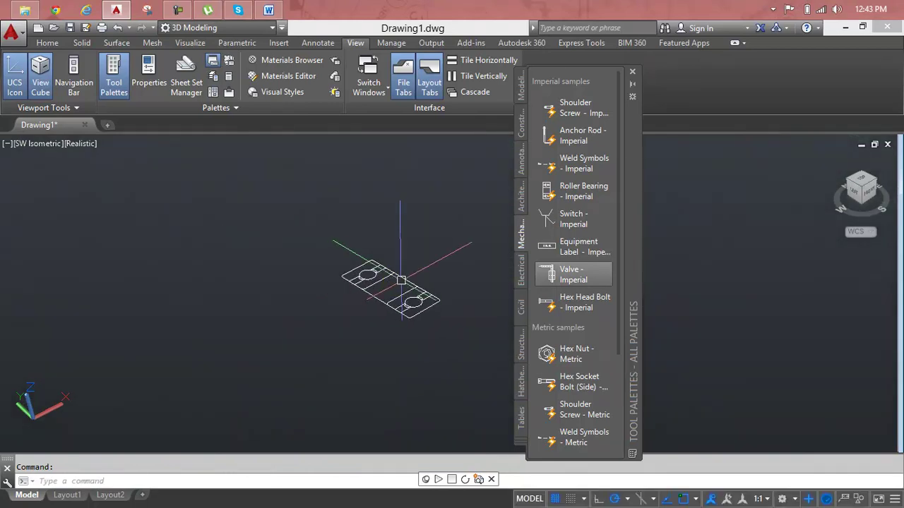
pyautogui.scroll(5, 400, 279)
pyautogui.scroll(-5, 400, 280)
pyautogui.click(406, 287)
pyautogui.press('Delete')
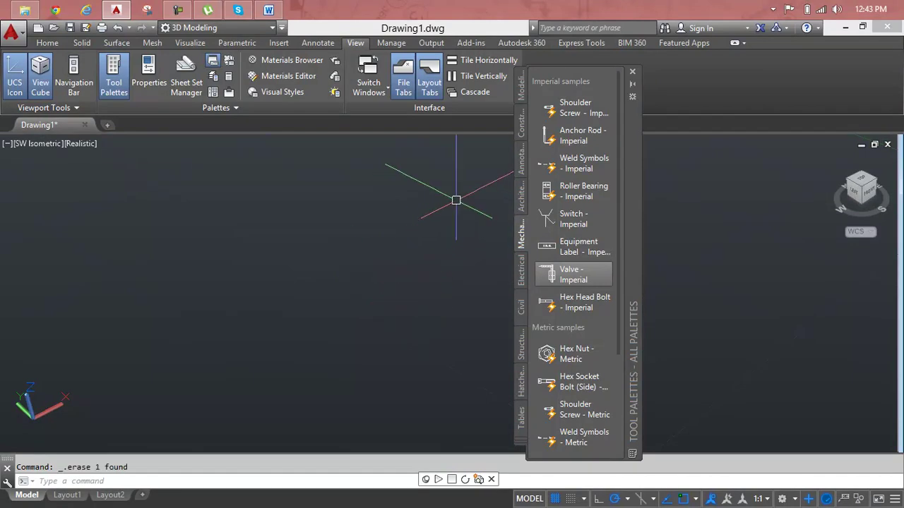
# Browse the Annotation, Architectural and Mechanical palettes, ending on the Electrical samples
pyautogui.click(521, 158)
pyautogui.click(521, 196)
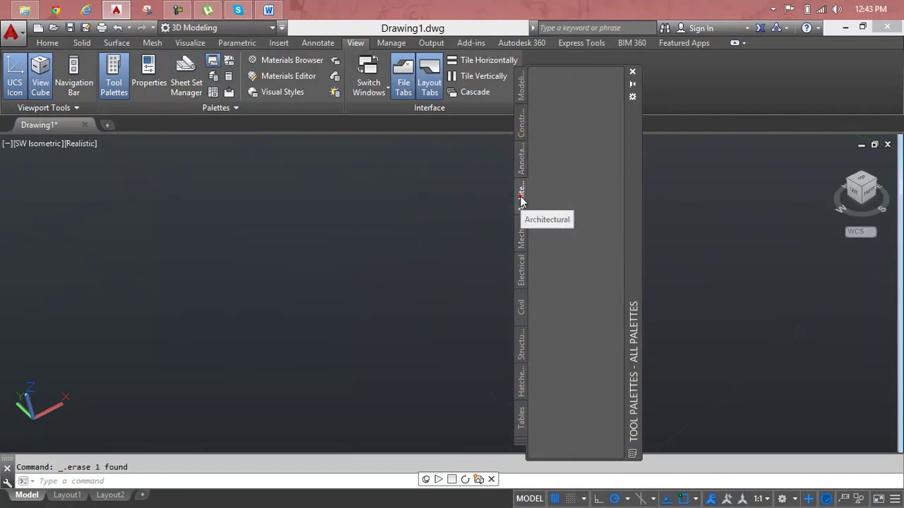
pyautogui.click(521, 234)
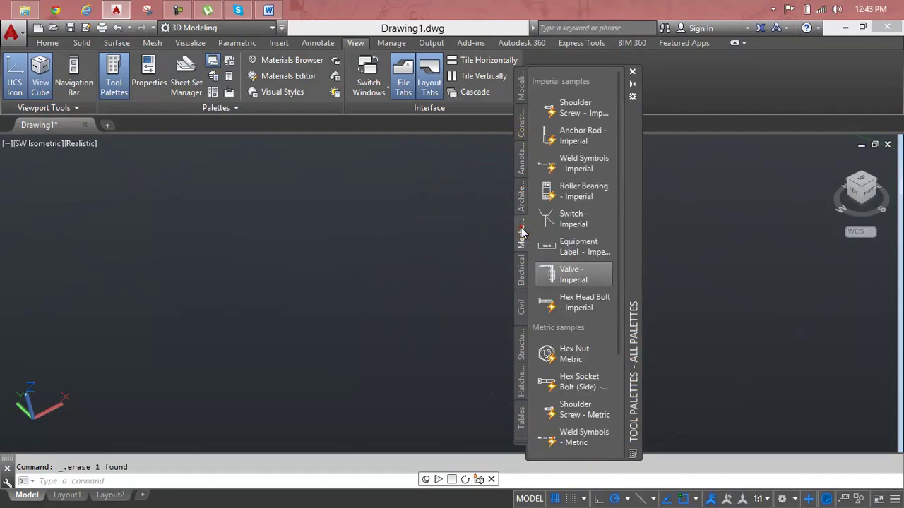
pyautogui.click(522, 272)
pyautogui.moveTo(592, 113); pyautogui.dragTo(590, 118)
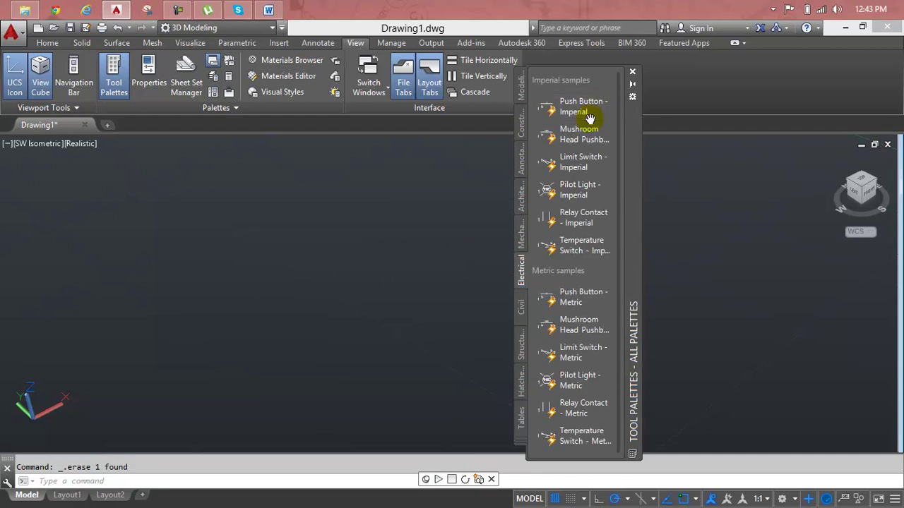
# Insert a Pilot Light - Imperial block at 1:1 annotation scale with default attributes, then erase it
pyautogui.click(582, 198)
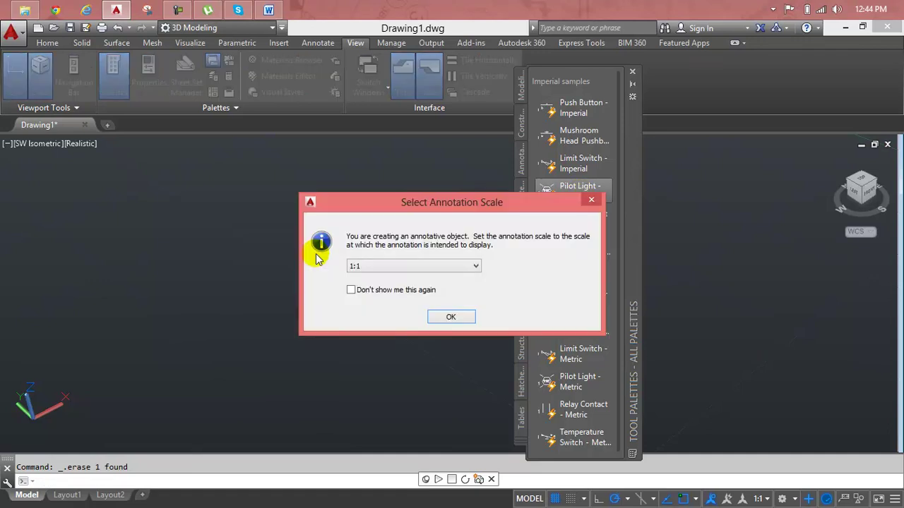
pyautogui.click(367, 269)
pyautogui.click(374, 275)
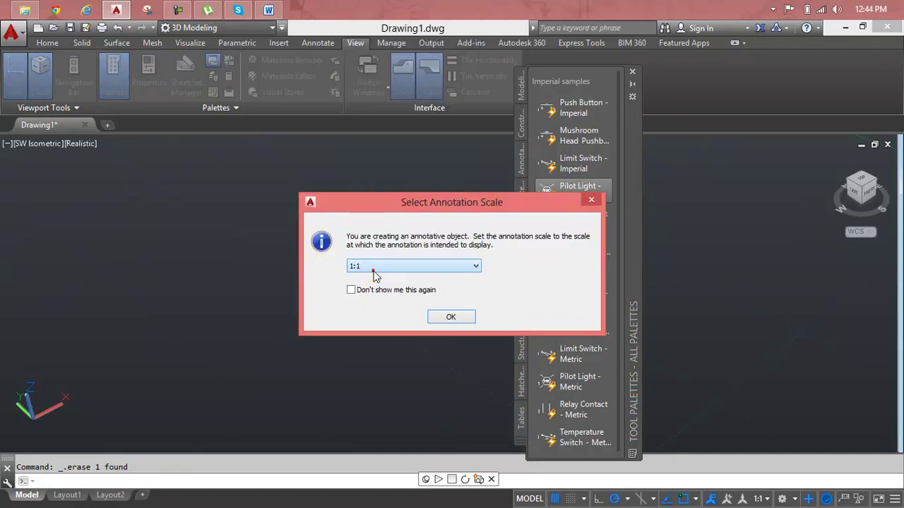
pyautogui.click(452, 318)
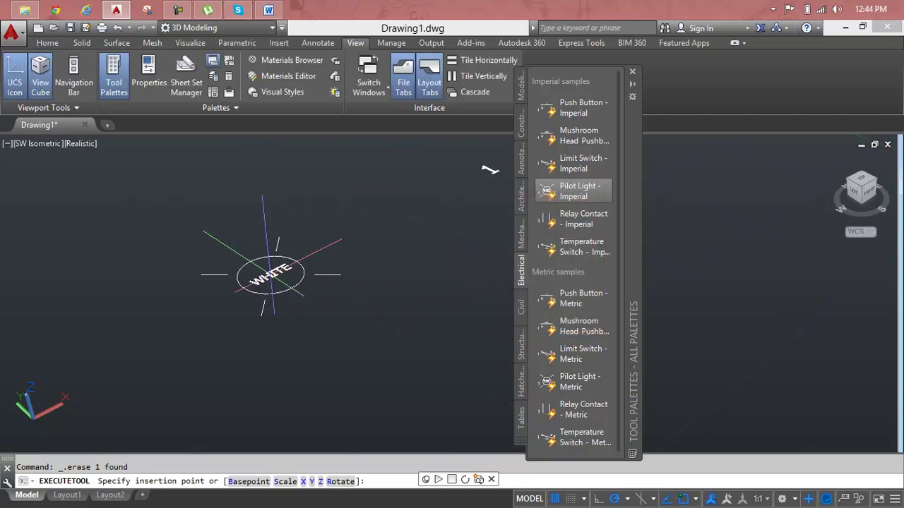
pyautogui.click(307, 285)
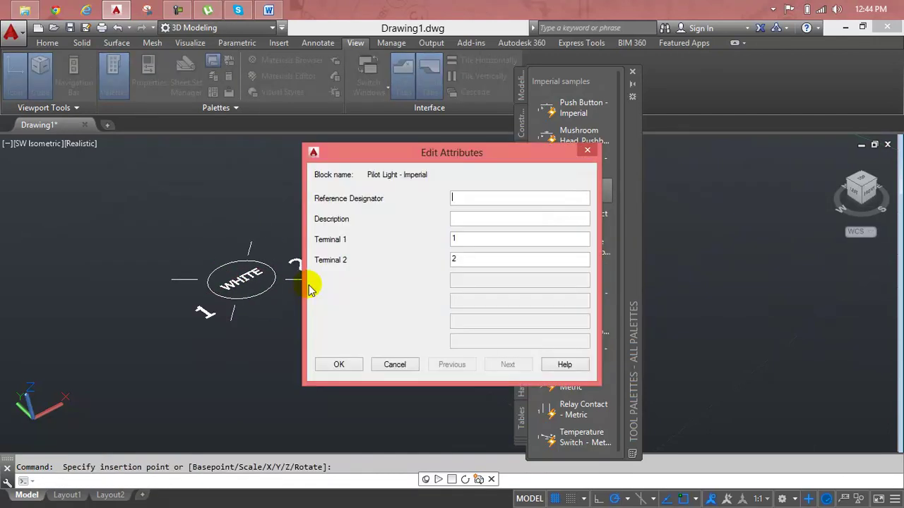
pyautogui.click(587, 150)
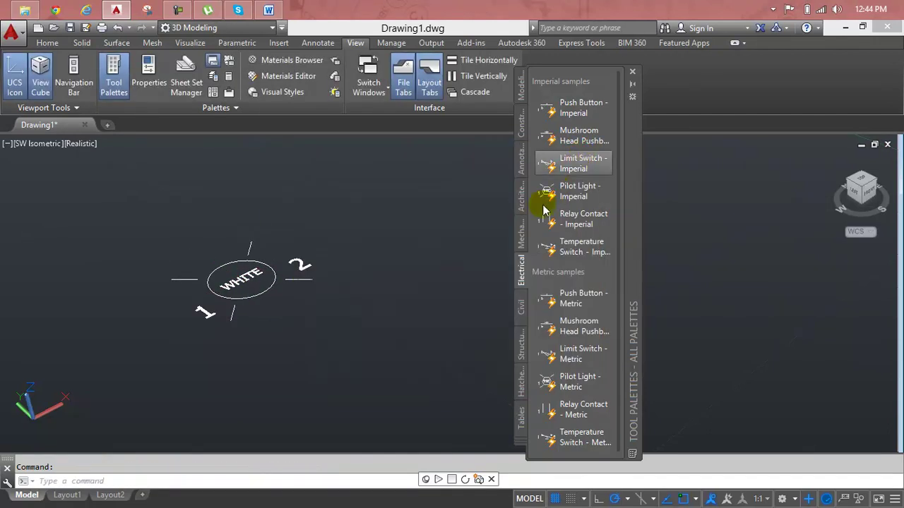
pyautogui.click(261, 260)
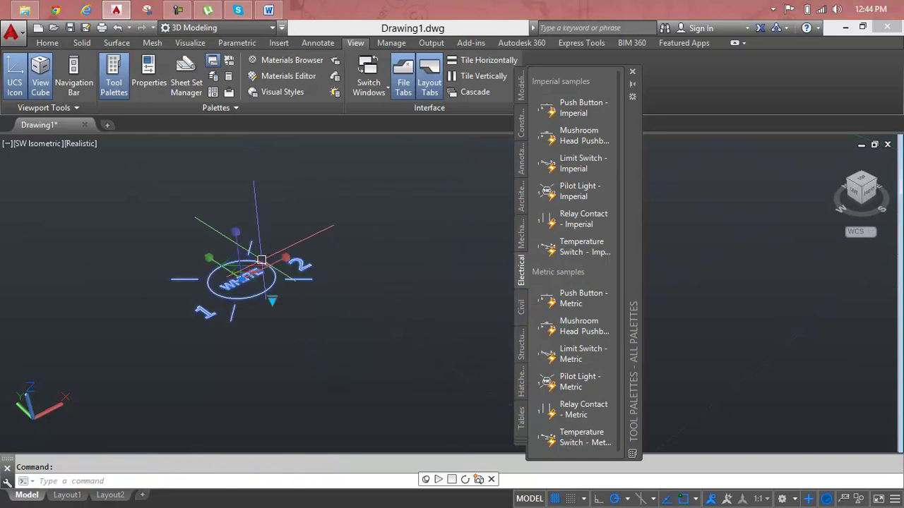
pyautogui.press('Delete')
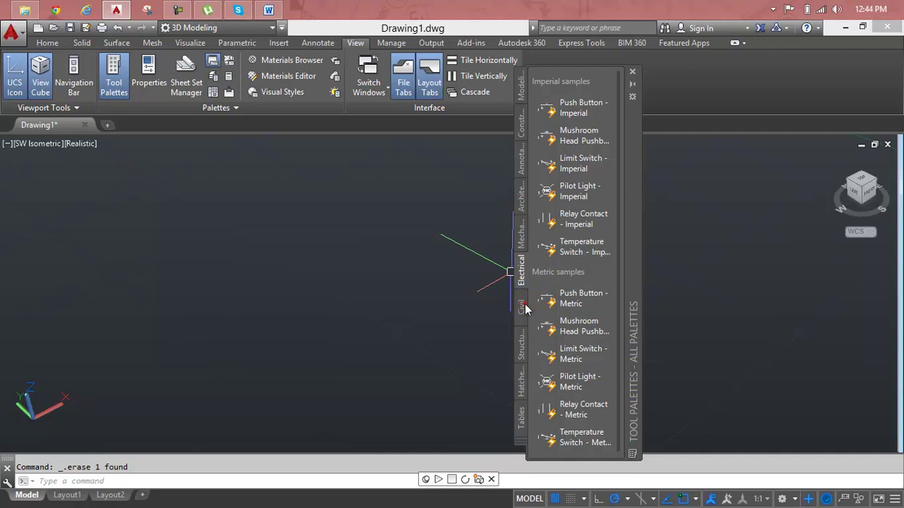
# Browse the Civil, Structural, Hatches and Tables palettes and open the palette options list
pyautogui.click(522, 306)
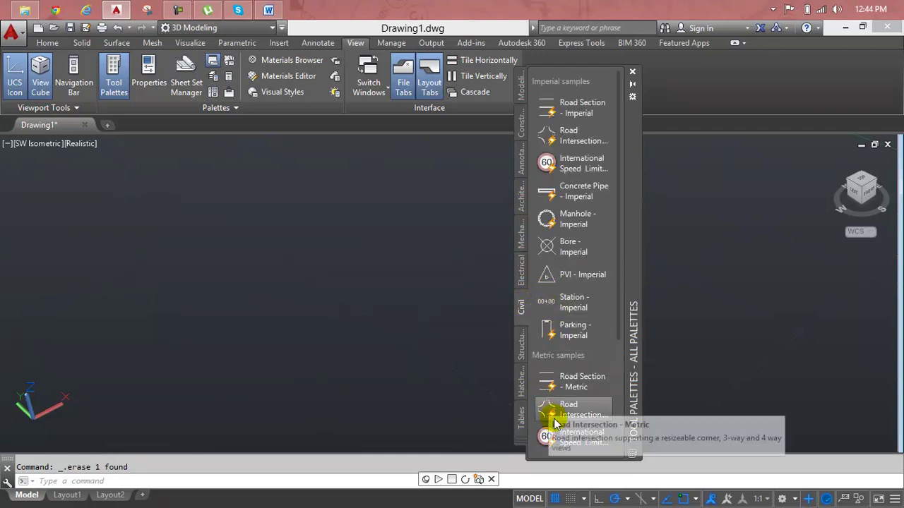
pyautogui.click(522, 350)
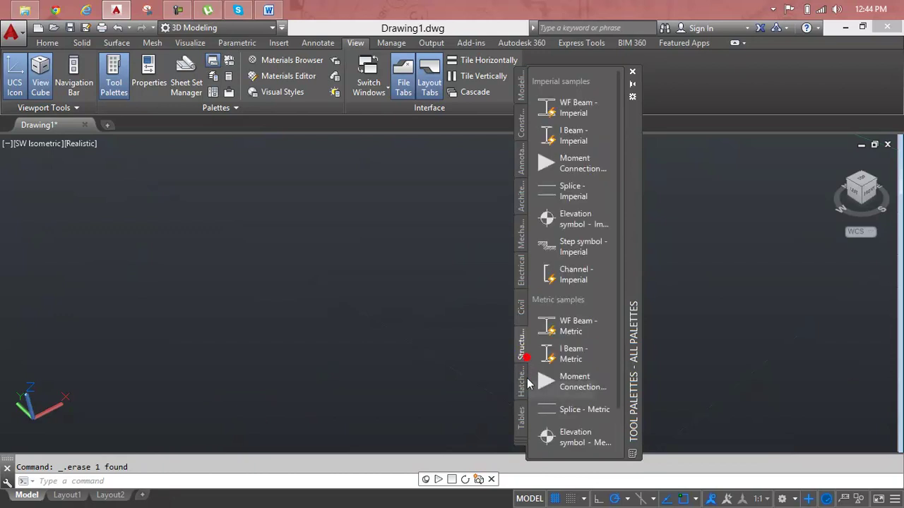
pyautogui.click(521, 385)
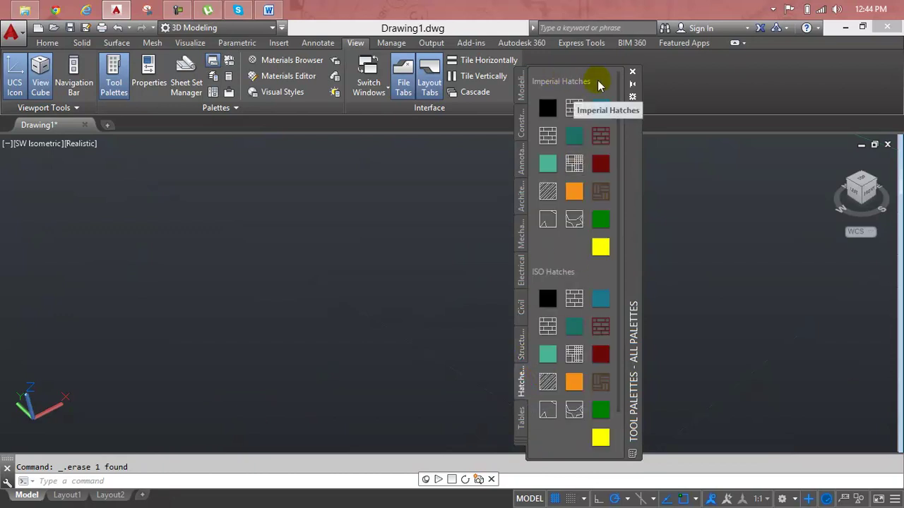
pyautogui.click(521, 415)
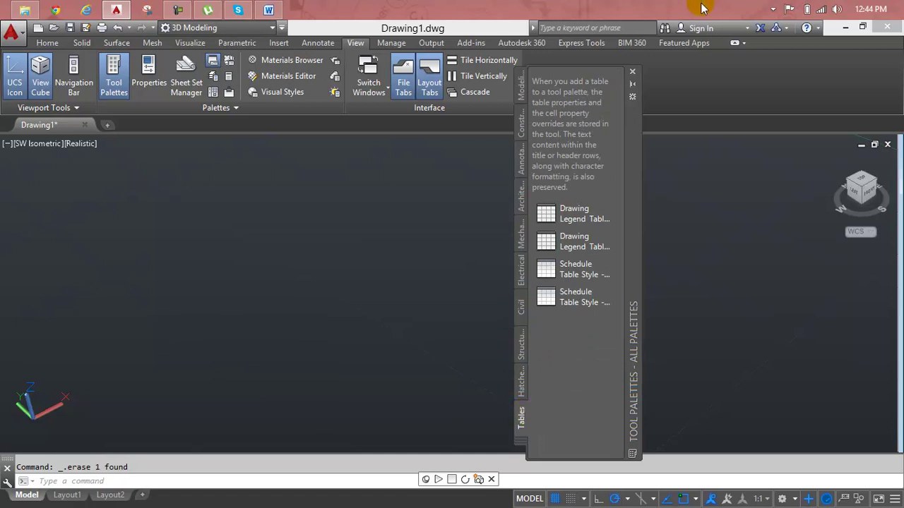
pyautogui.click(634, 99)
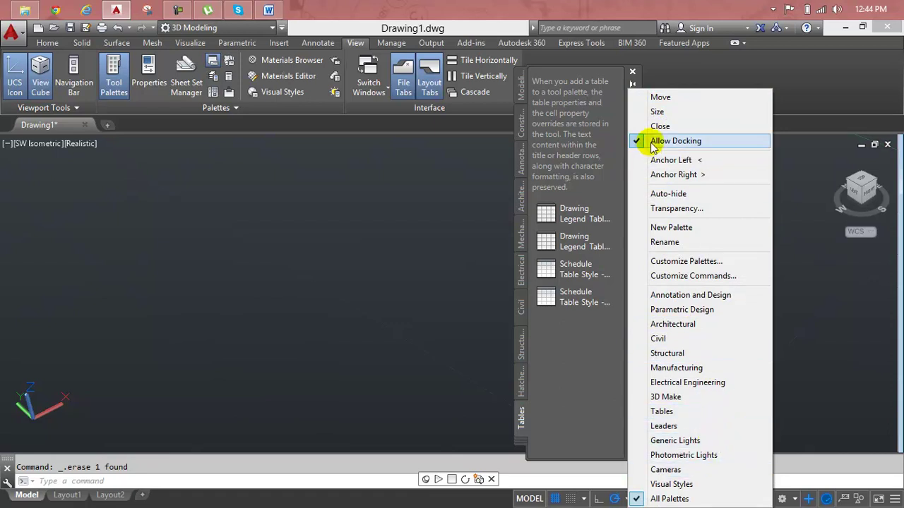
# Collapse the tool palettes and move them to the left side of the drawing
pyautogui.click(614, 98)
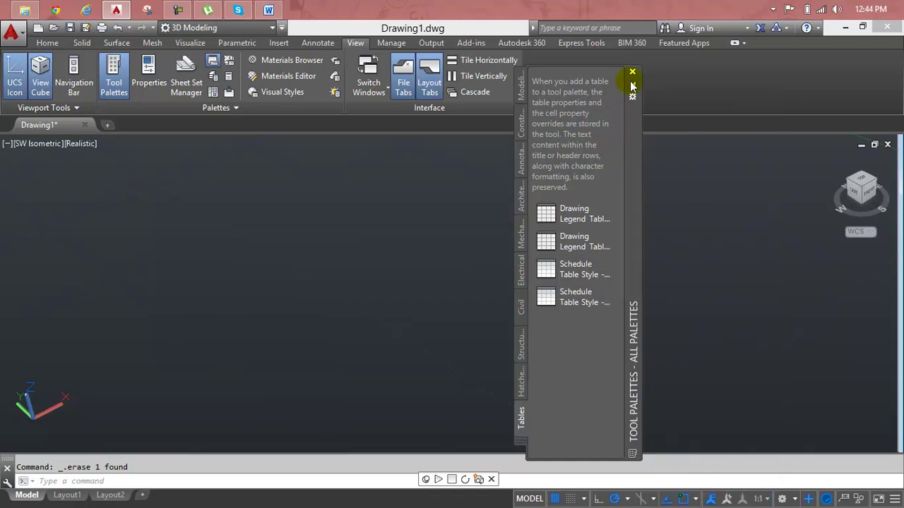
pyautogui.click(632, 84)
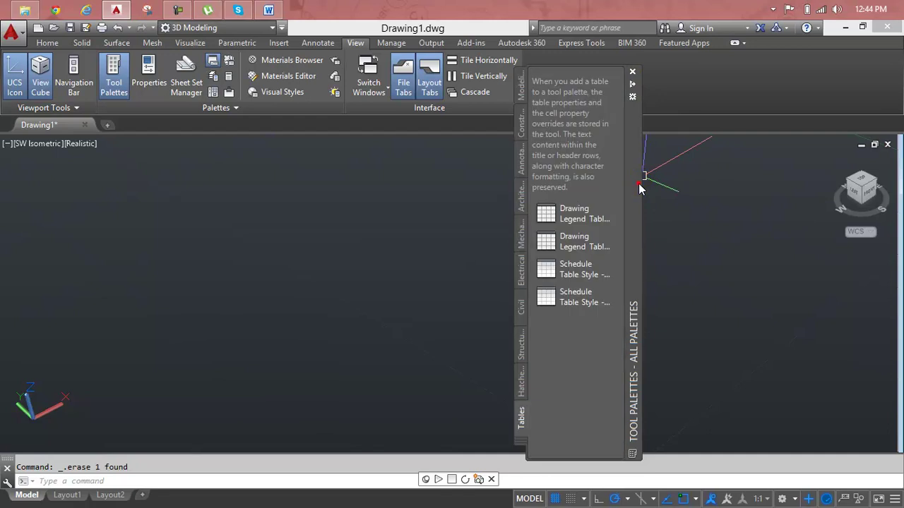
pyautogui.moveTo(633, 118)
pyautogui.mouseDown()
pyautogui.moveTo(214, 155)
pyautogui.moveTo(536, 177)
pyautogui.moveTo(846, 156)
pyautogui.moveTo(264, 126)
pyautogui.mouseUp()
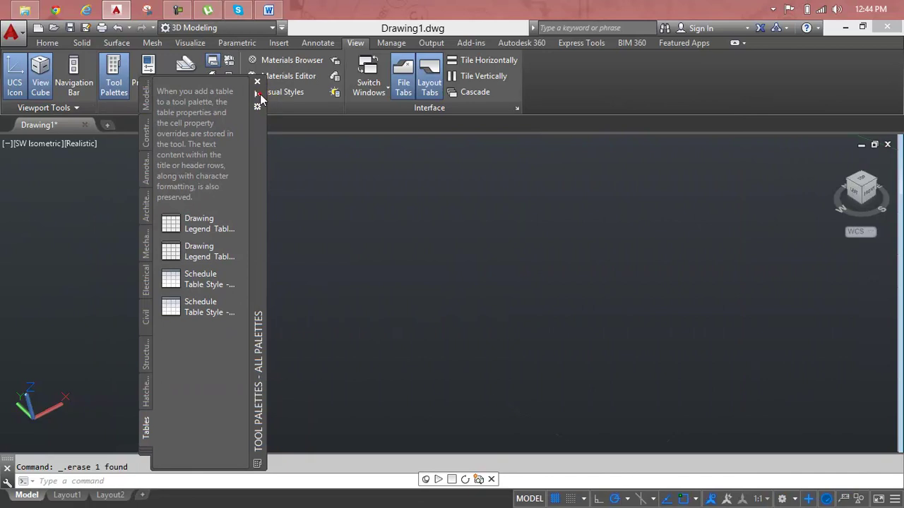
pyautogui.click(257, 93)
pyautogui.moveTo(263, 96); pyautogui.dragTo(254, 99)
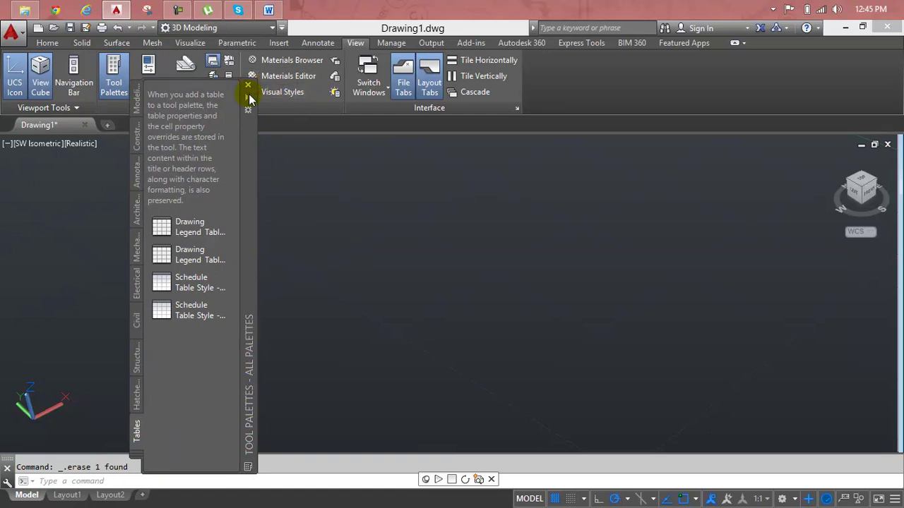
# Dock the collapsed tool palettes at the left window edge, then close them
pyautogui.click(248, 110)
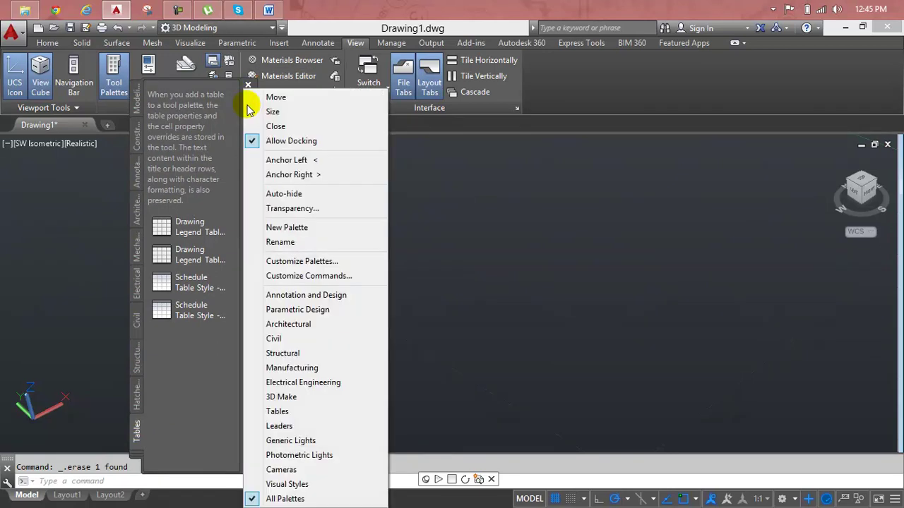
pyautogui.click(267, 99)
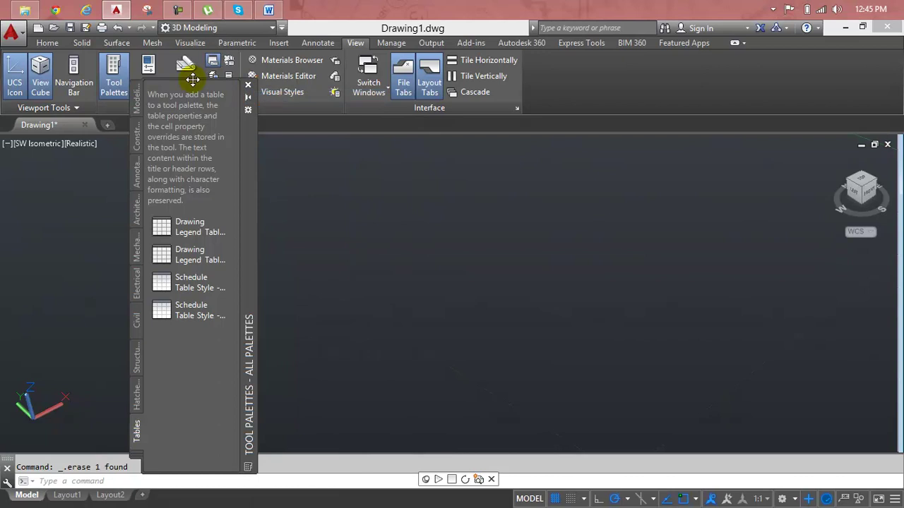
pyautogui.click(101, 136)
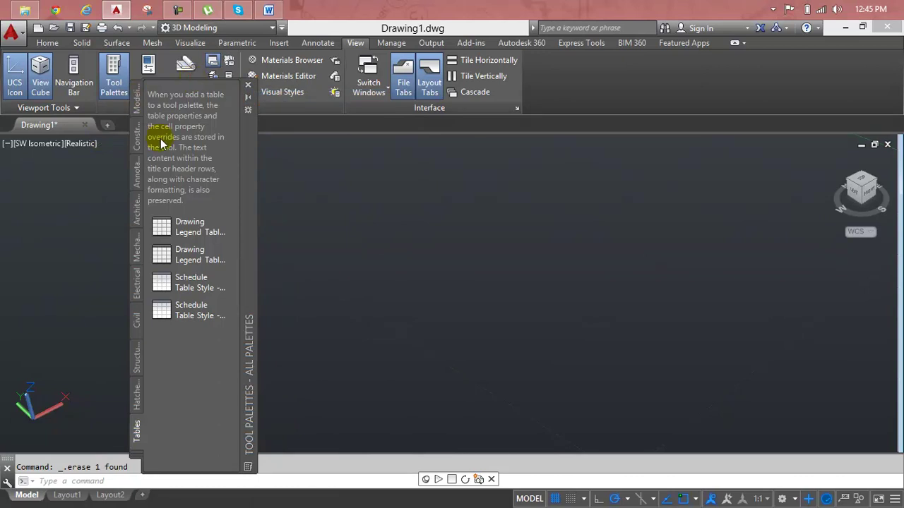
pyautogui.click(248, 99)
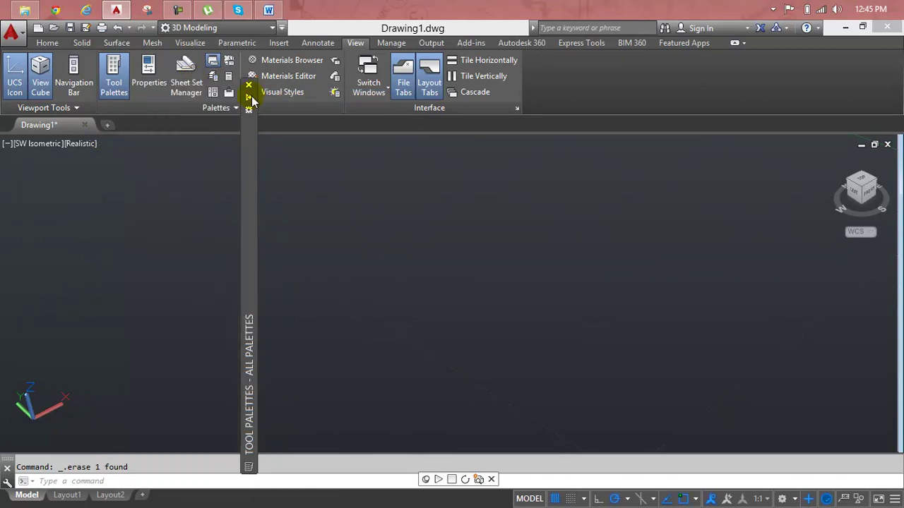
pyautogui.moveTo(231, 151); pyautogui.dragTo(62, 165)
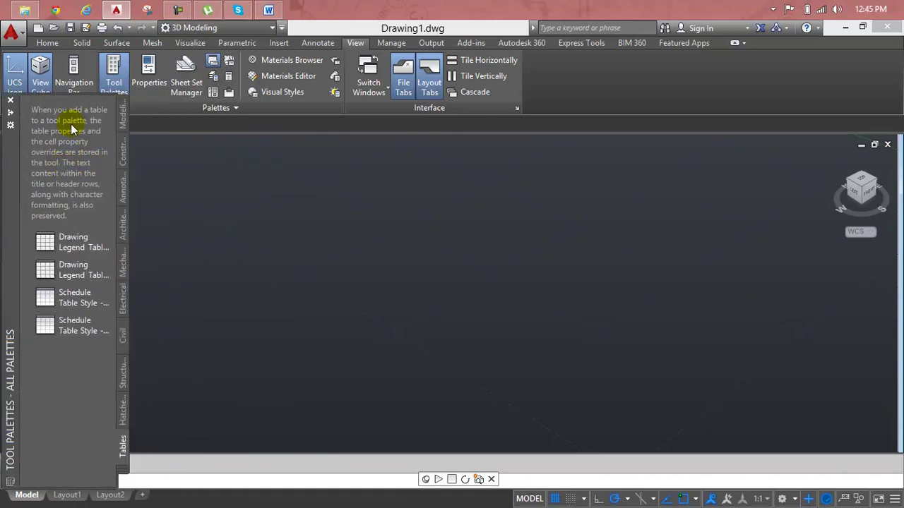
pyautogui.click(10, 113)
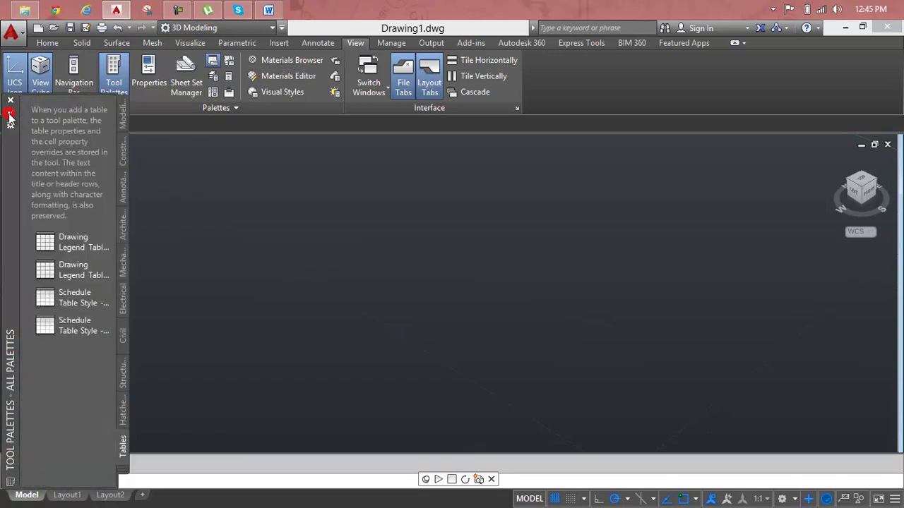
pyautogui.click(10, 101)
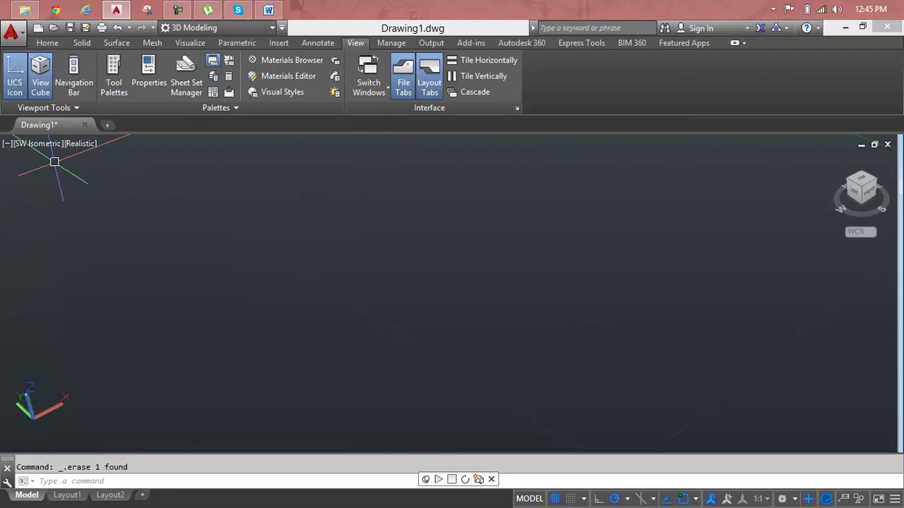
pyautogui.click(149, 73)
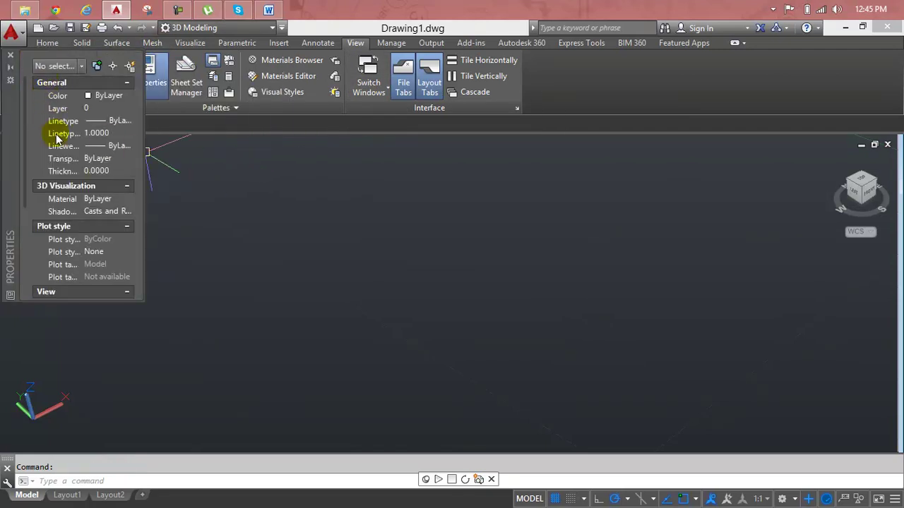
pyautogui.click(8, 55)
pyautogui.moveTo(39, 124)
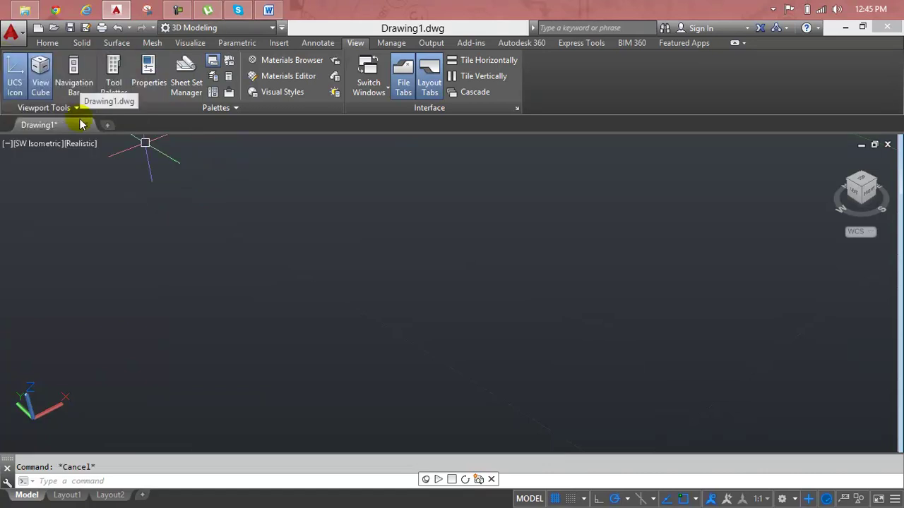
# Draw a single line from the lower left across to the right of the drawing
pyautogui.write('1')
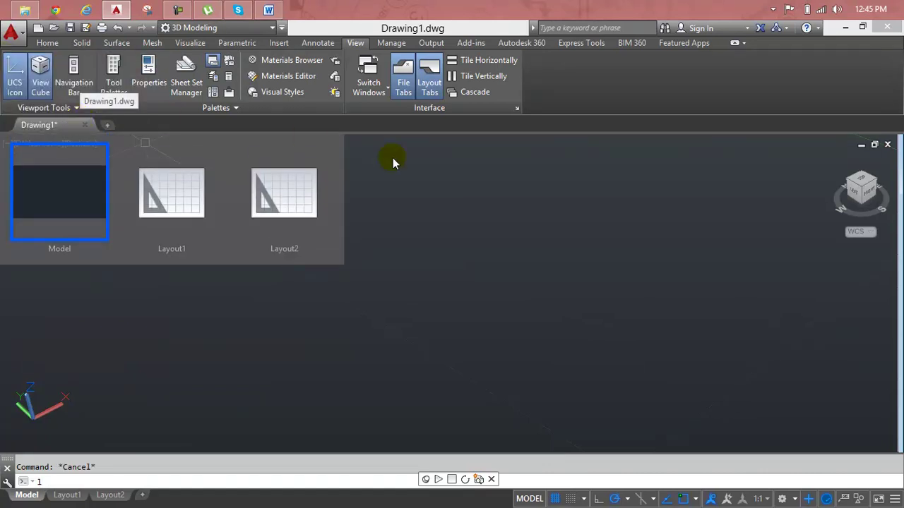
pyautogui.press('Return')
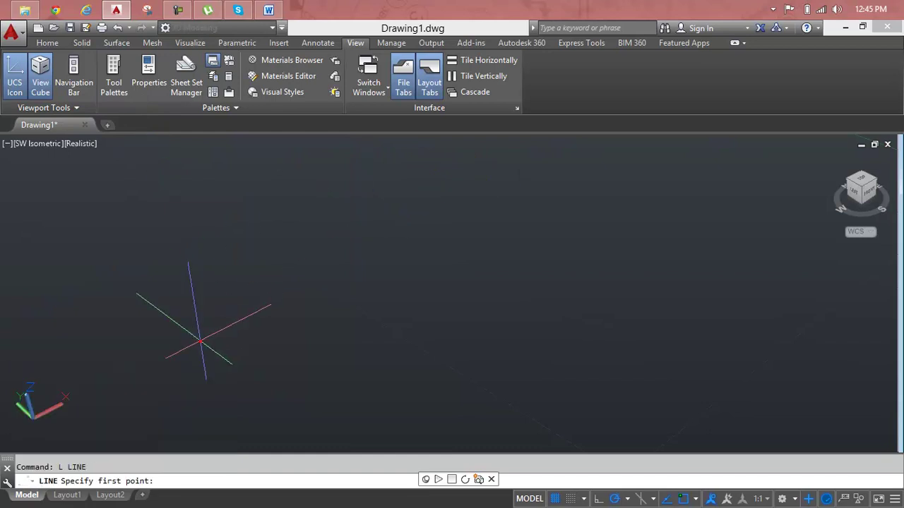
pyautogui.click(202, 340)
pyautogui.click(745, 258)
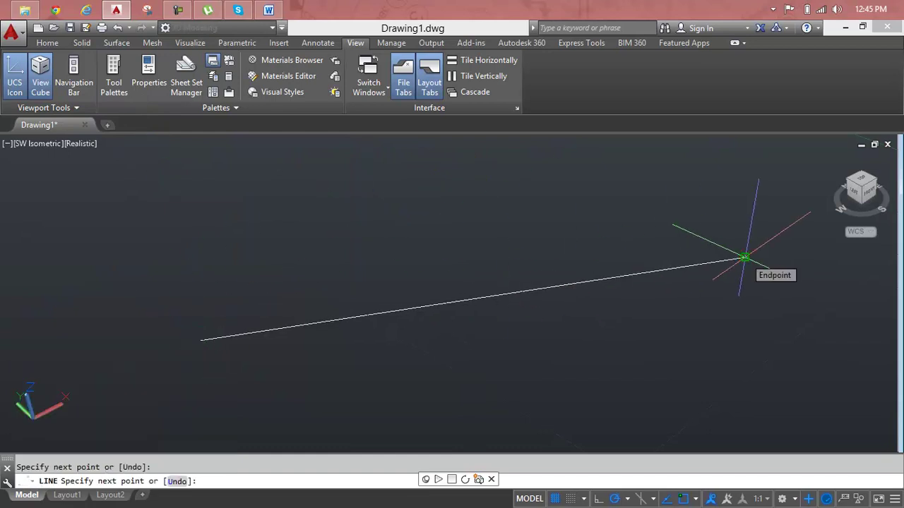
pyautogui.press('Escape')
# Select the line and review its linetype, transparency and thickness in Properties
pyautogui.click(680, 266)
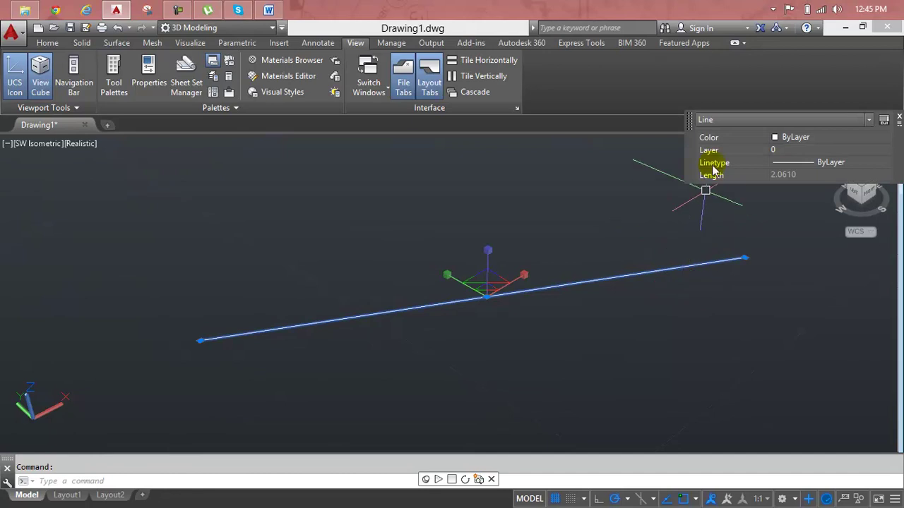
pyautogui.click(148, 70)
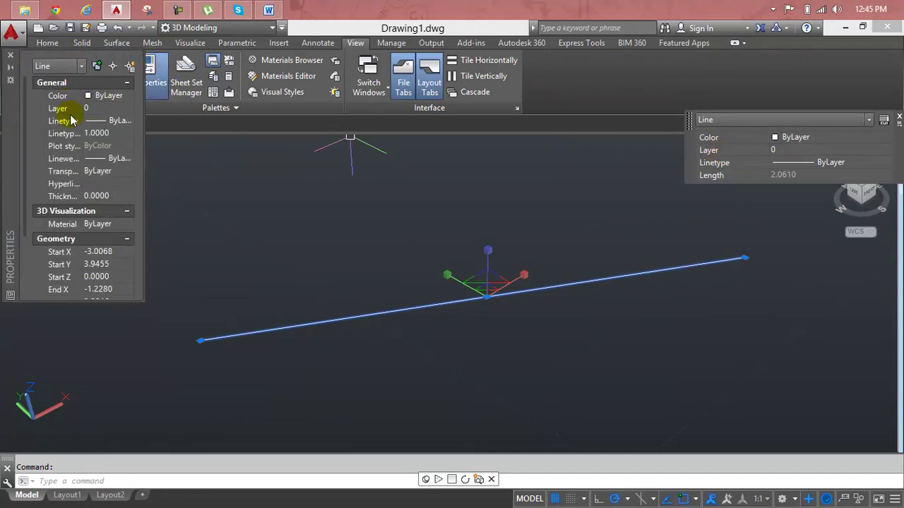
pyautogui.click(62, 124)
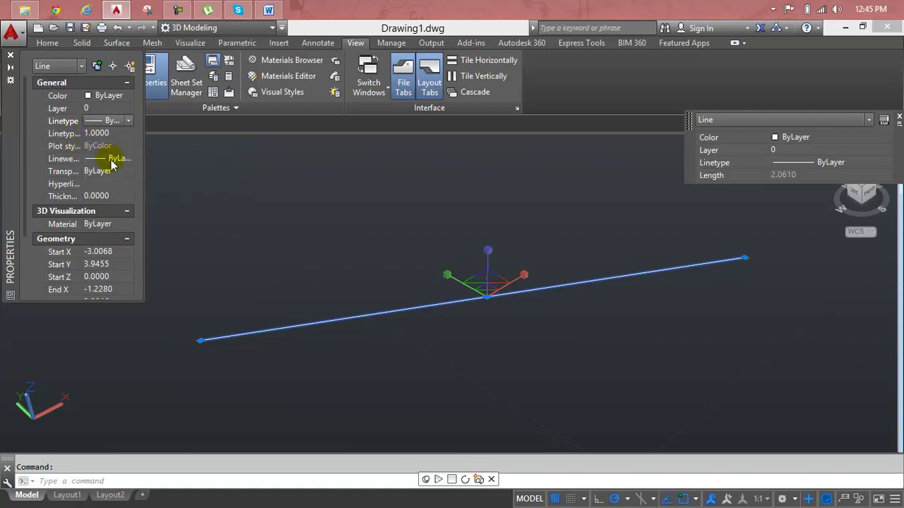
pyautogui.click(113, 173)
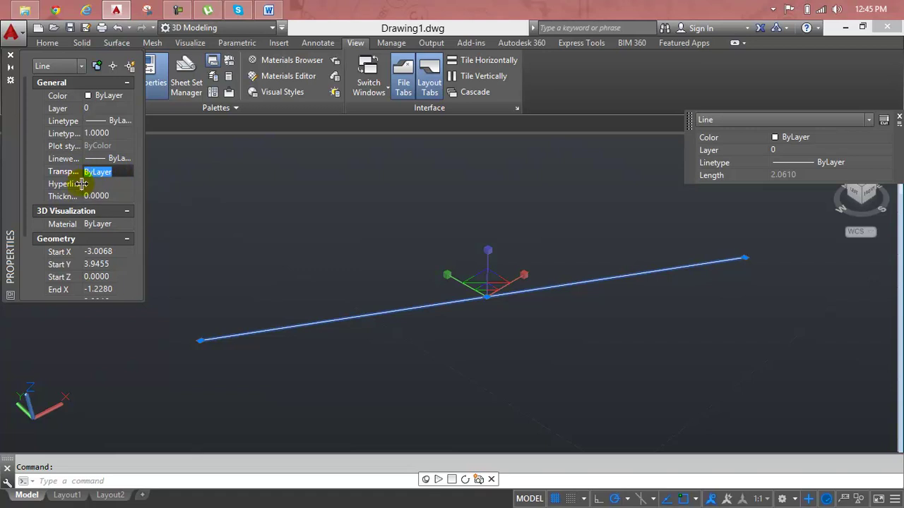
pyautogui.click(64, 197)
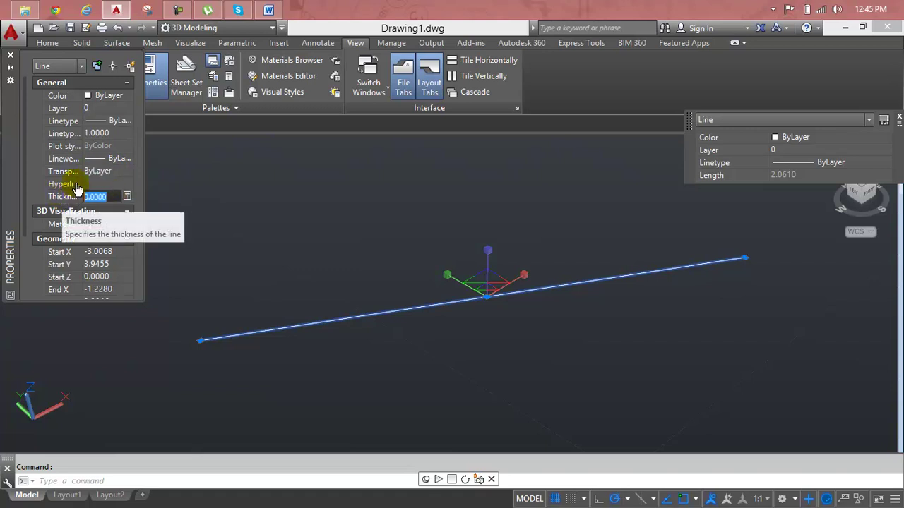
# Keep the ByLayer linetype, set the line's linetype scale to 5, and close Properties
pyautogui.click(81, 128)
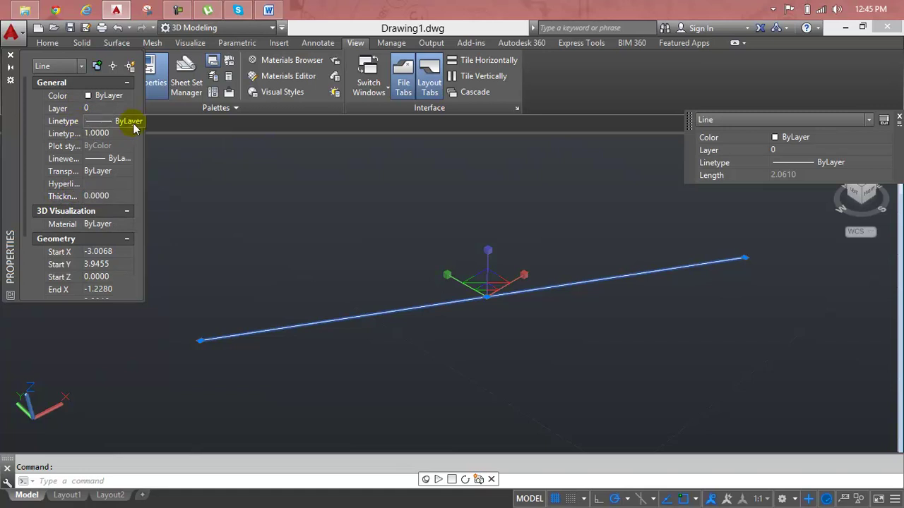
pyautogui.click(133, 122)
pyautogui.click(122, 133)
pyautogui.click(111, 133)
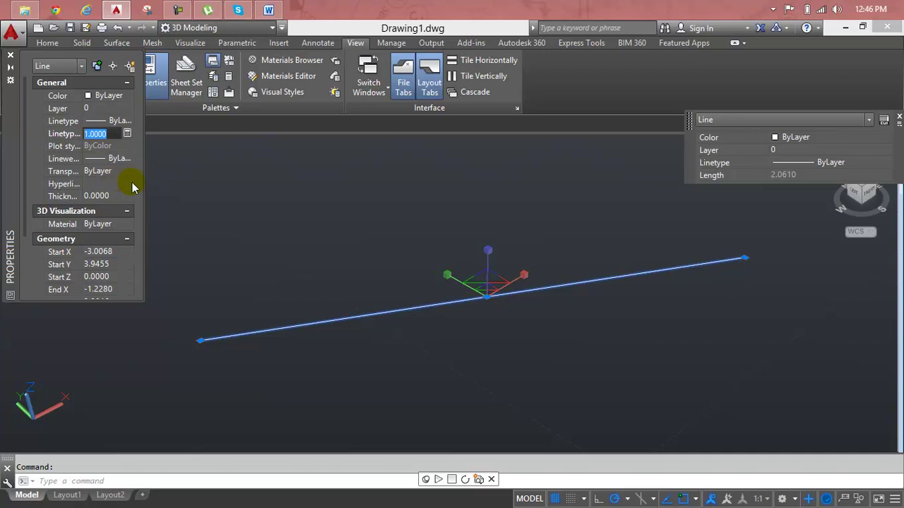
pyautogui.write('5')
pyautogui.press('Return')
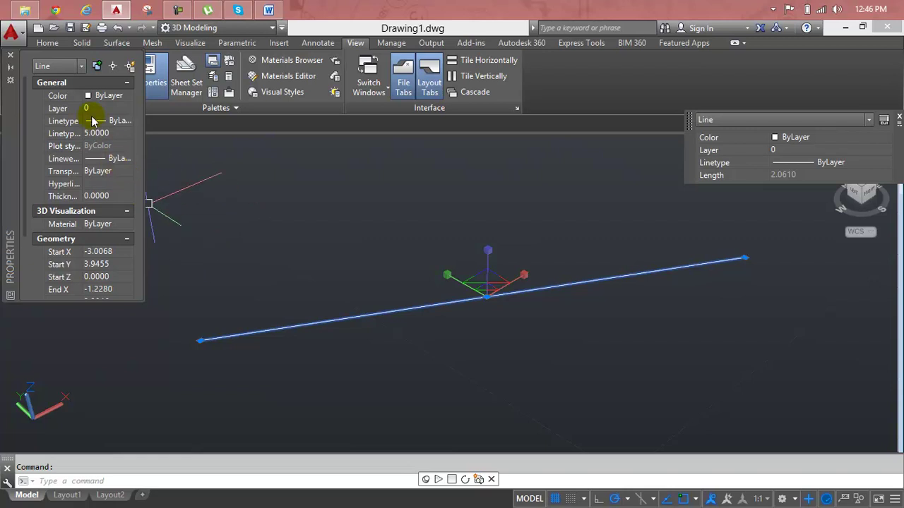
pyautogui.click(8, 55)
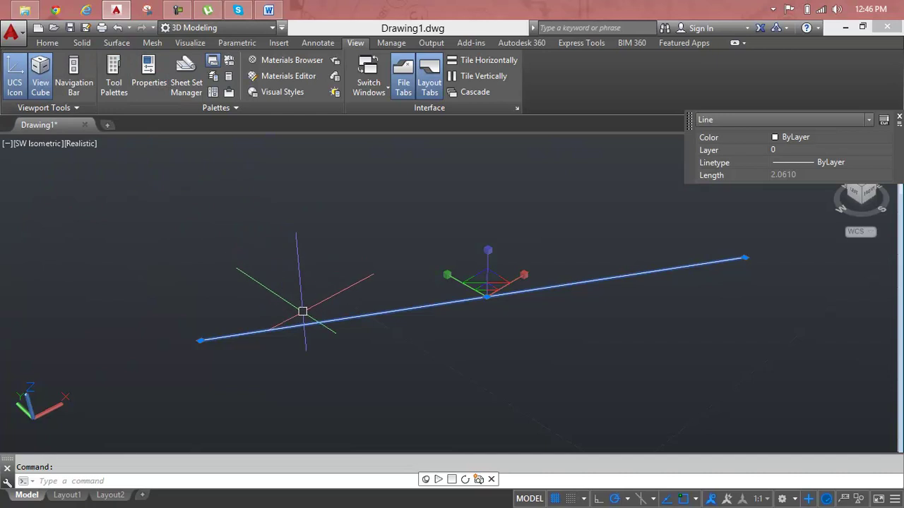
# Delete the line, then open and close the Sheet Set Manager
pyautogui.press('Delete')
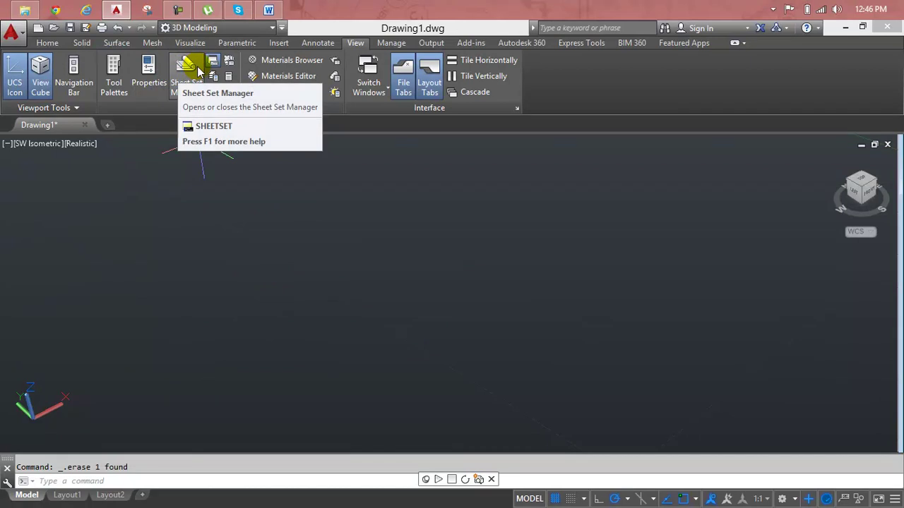
pyautogui.click(198, 70)
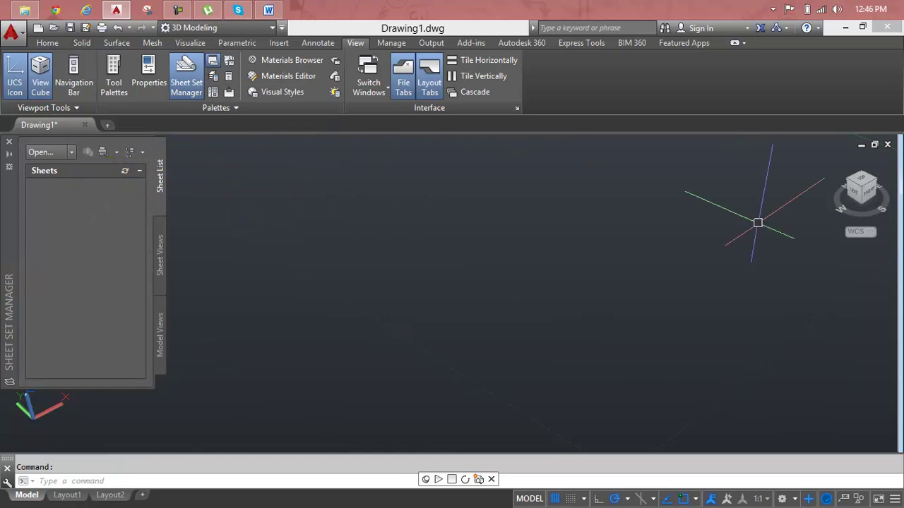
pyautogui.click(9, 146)
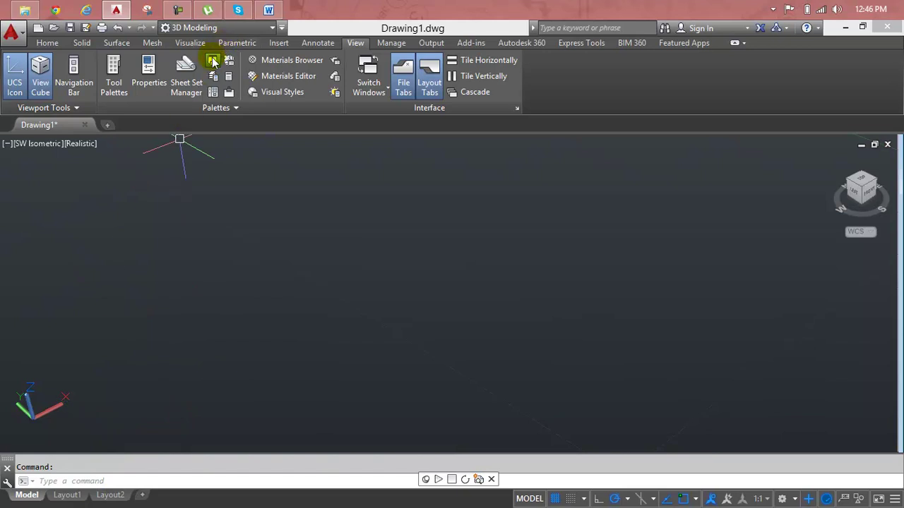
pyautogui.click(213, 62)
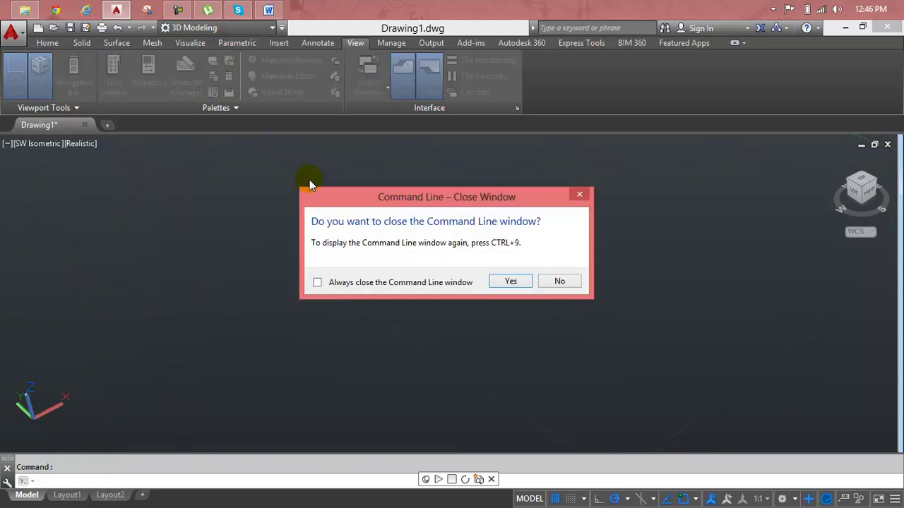
pyautogui.click(353, 283)
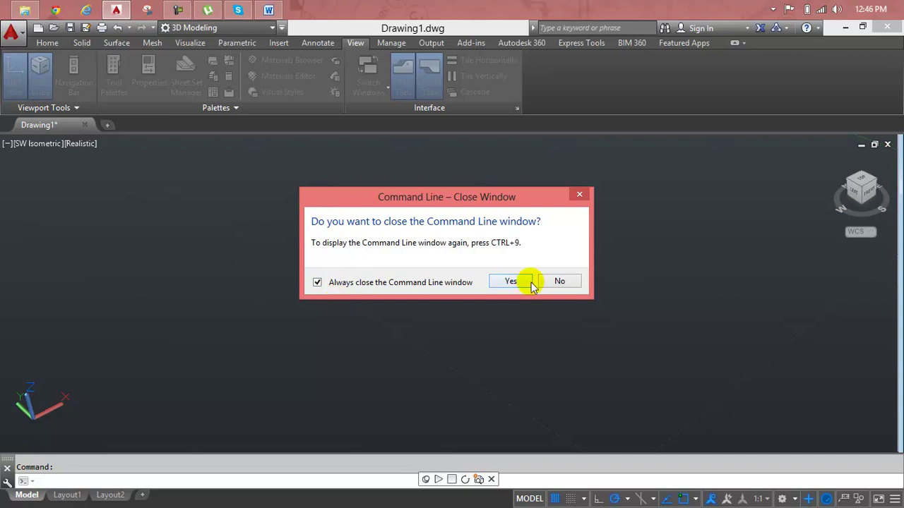
pyautogui.click(438, 282)
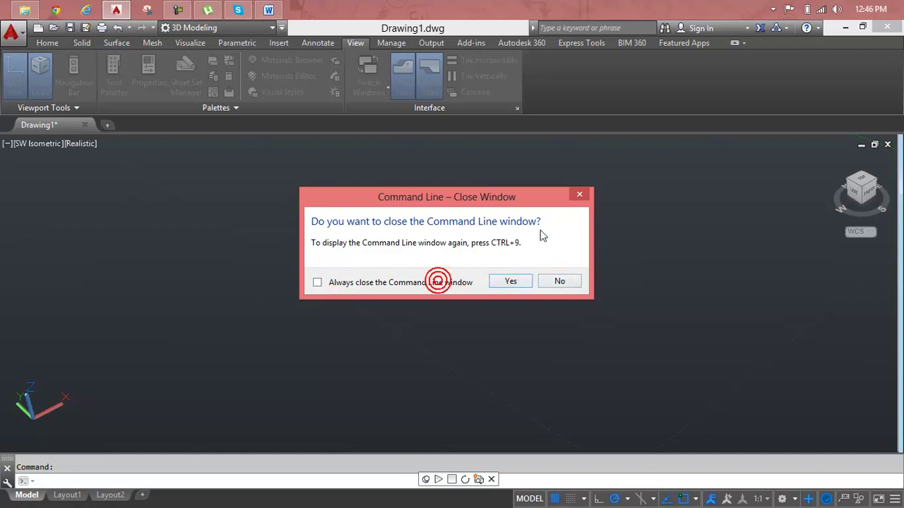
pyautogui.click(561, 282)
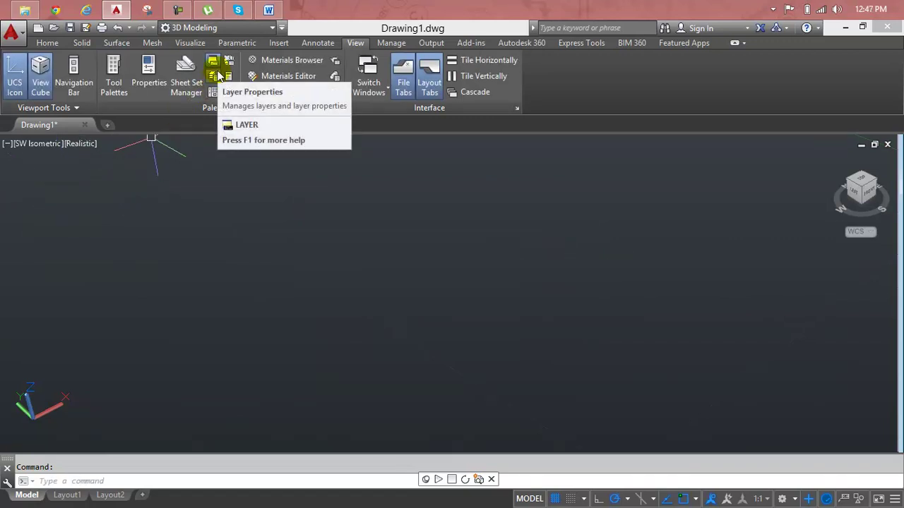
pyautogui.click(213, 62)
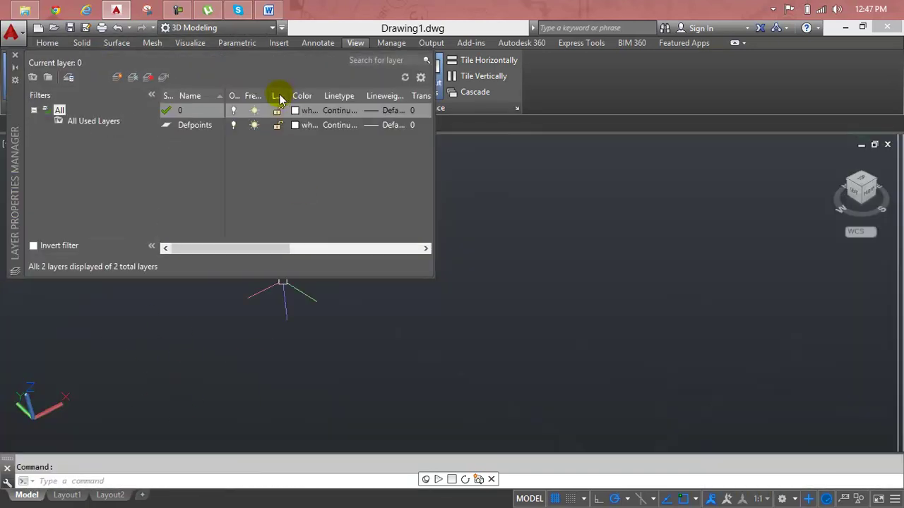
pyautogui.click(14, 57)
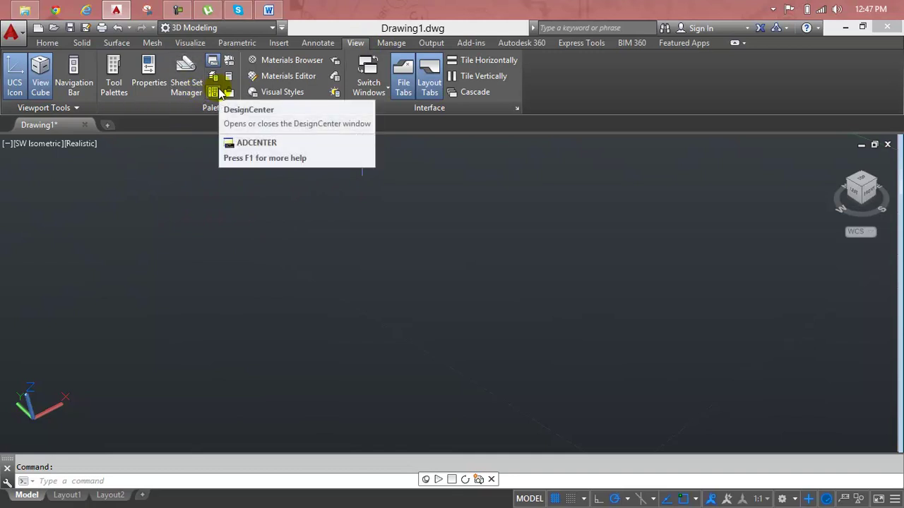
pyautogui.click(220, 92)
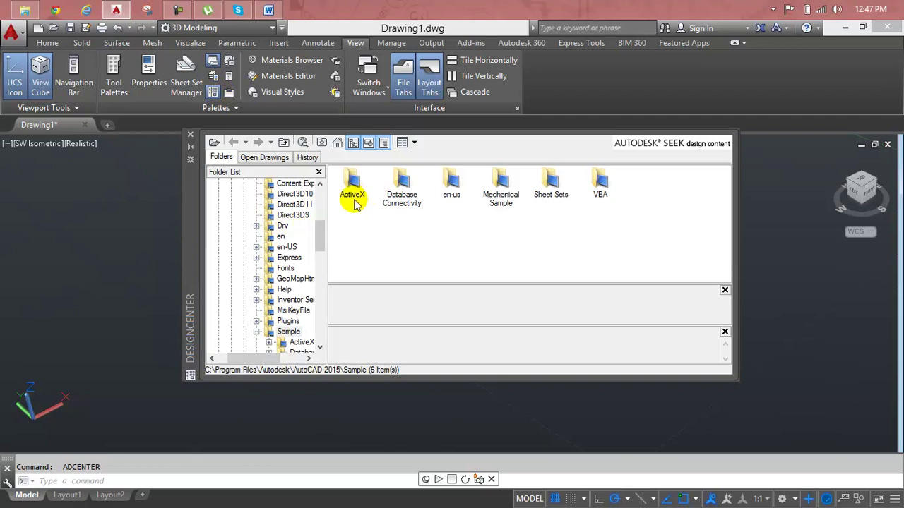
pyautogui.click(289, 257)
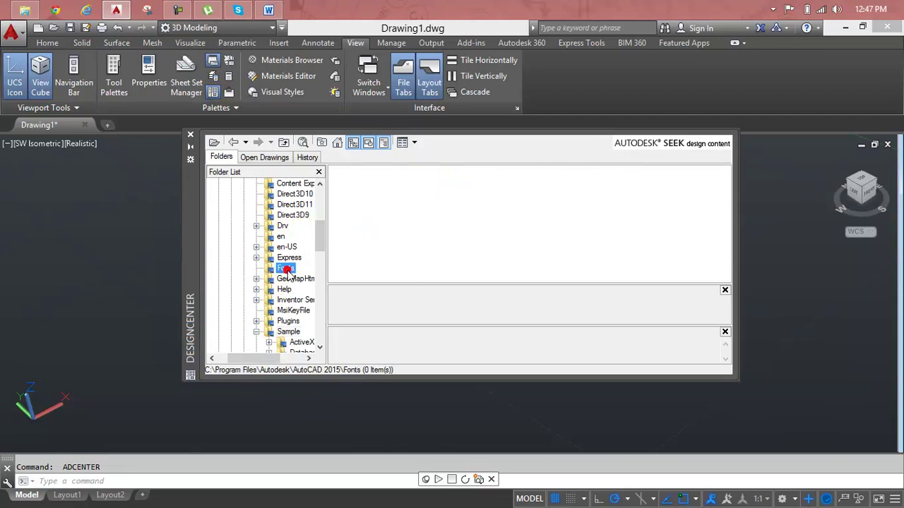
pyautogui.click(290, 204)
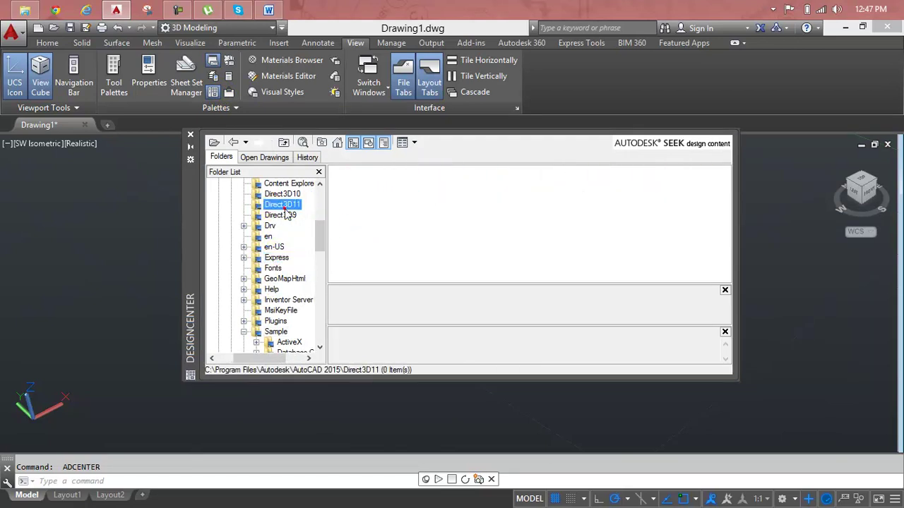
pyautogui.scroll(-2, 287, 308)
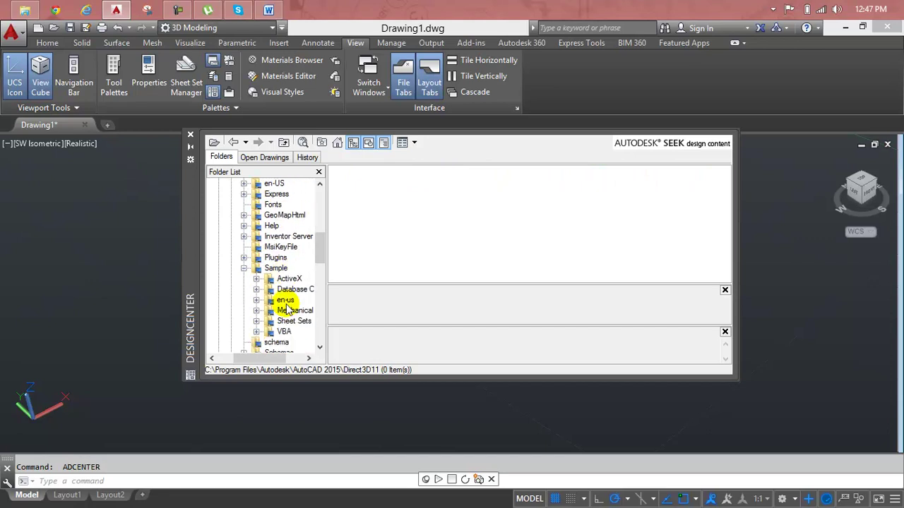
pyautogui.scroll(-2, 287, 309)
pyautogui.click(273, 302)
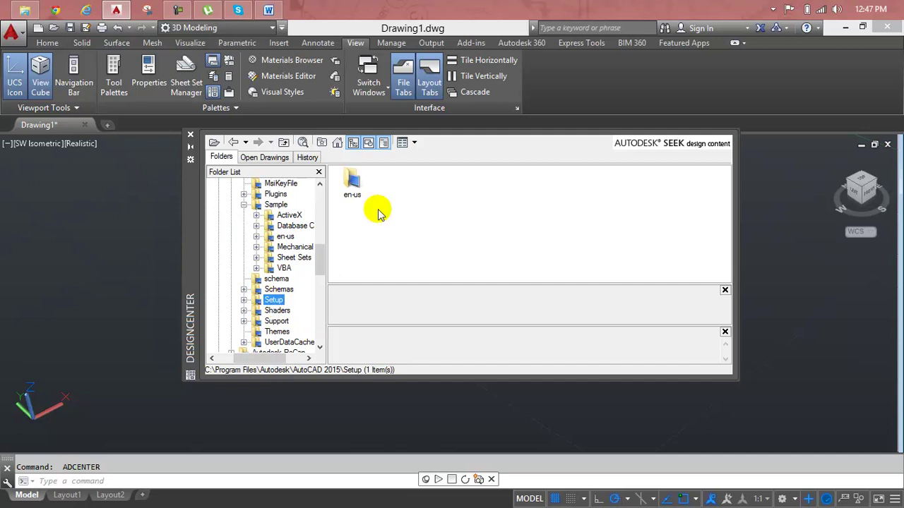
pyautogui.click(190, 134)
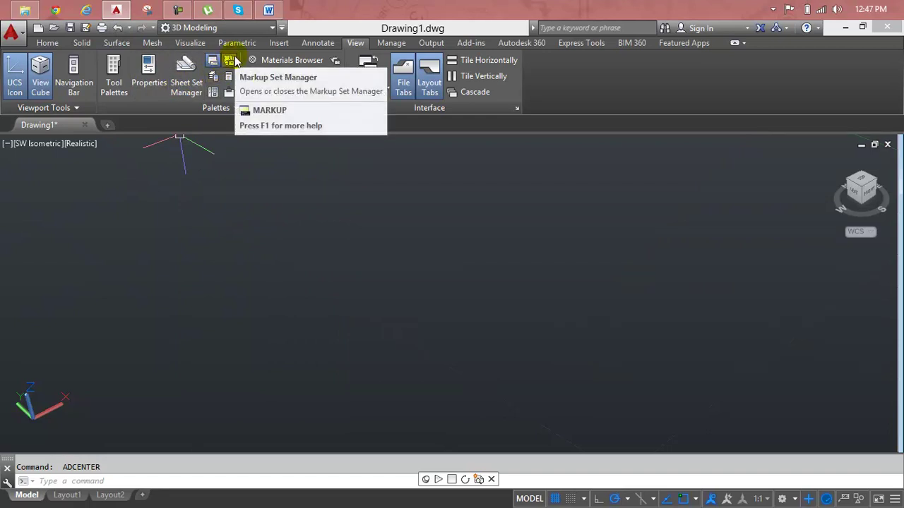
pyautogui.click(231, 61)
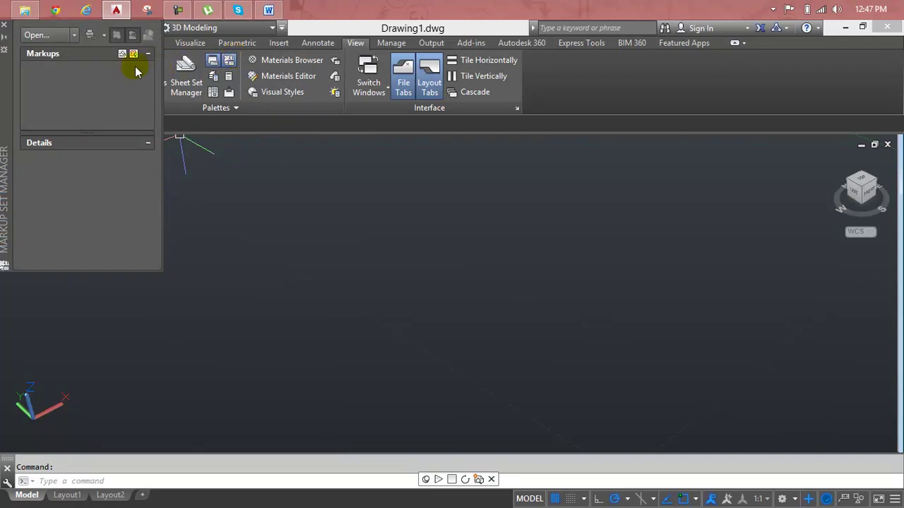
pyautogui.click(5, 26)
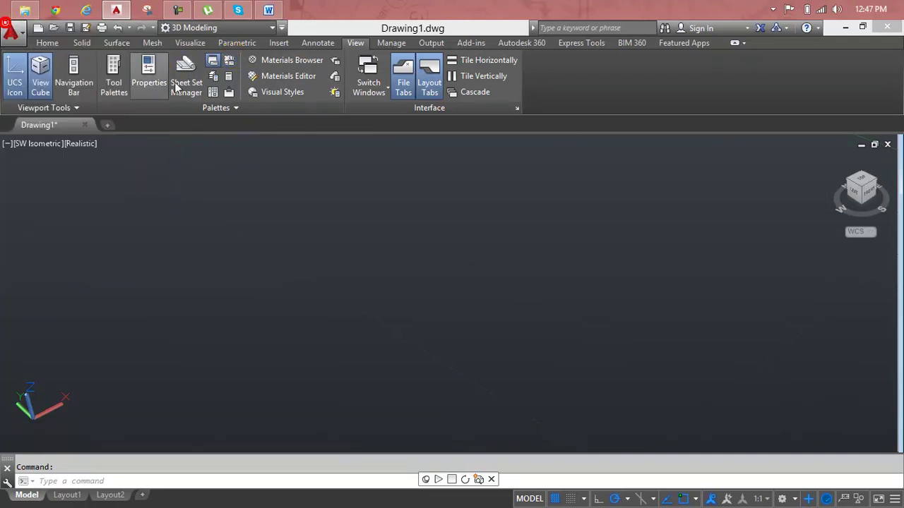
pyautogui.click(234, 81)
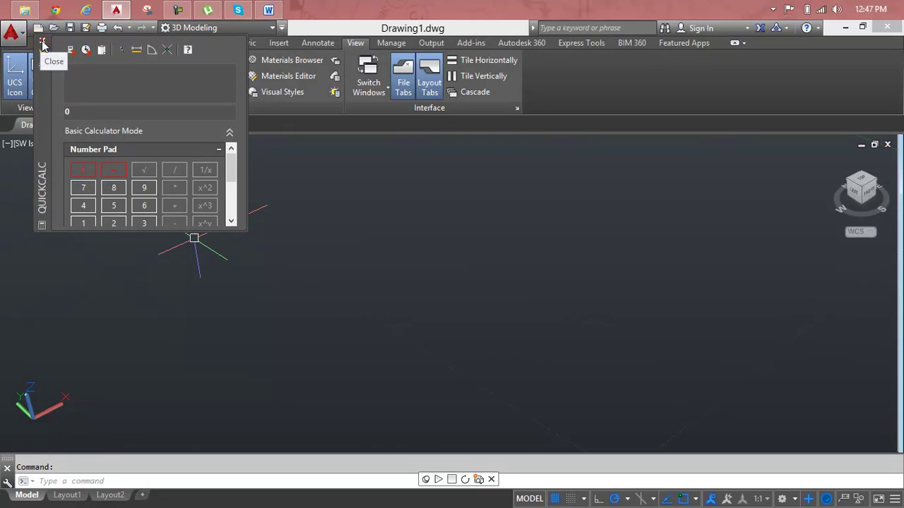
pyautogui.click(42, 45)
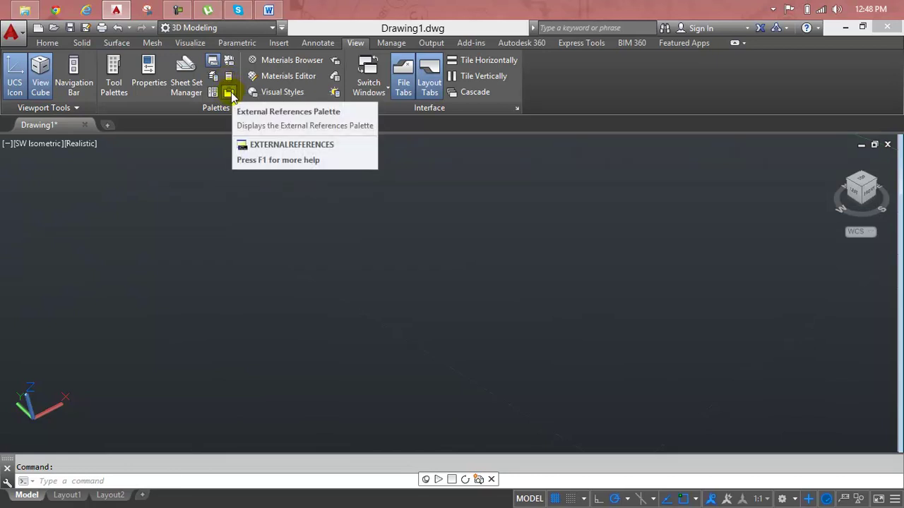
pyautogui.click(230, 93)
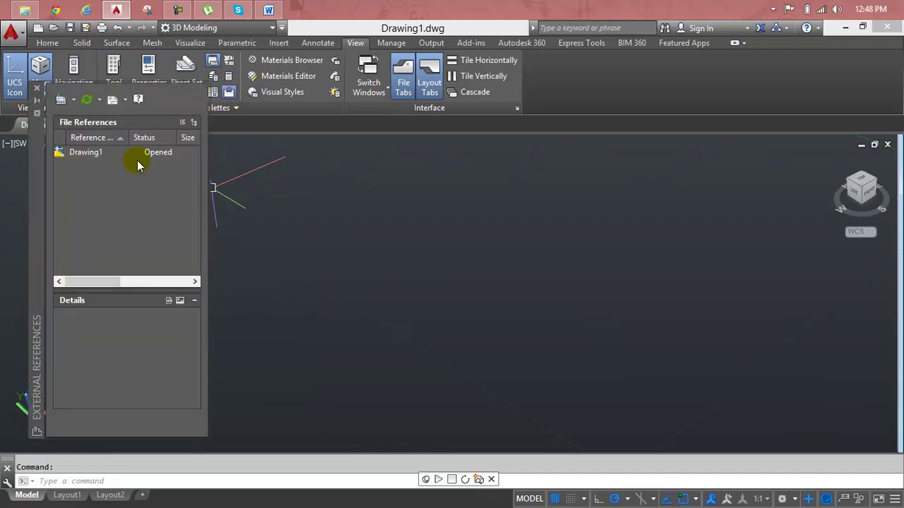
pyautogui.click(121, 161)
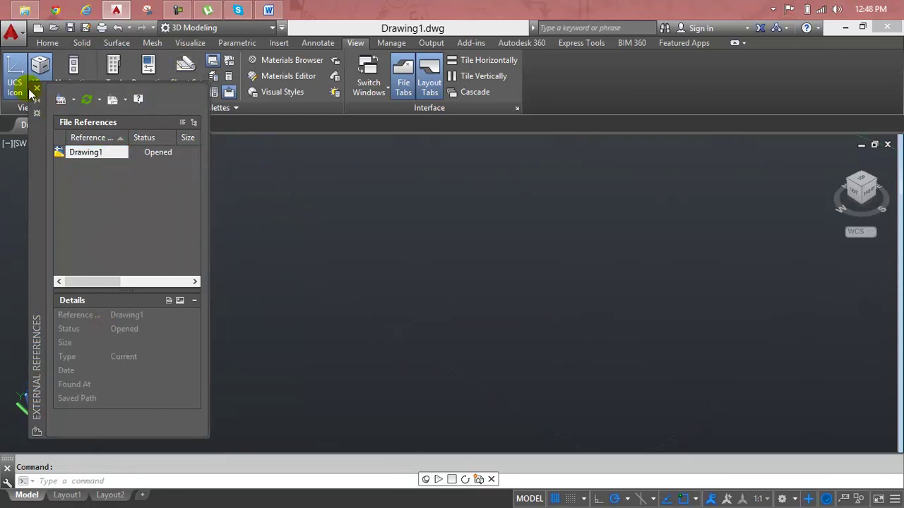
pyautogui.click(36, 89)
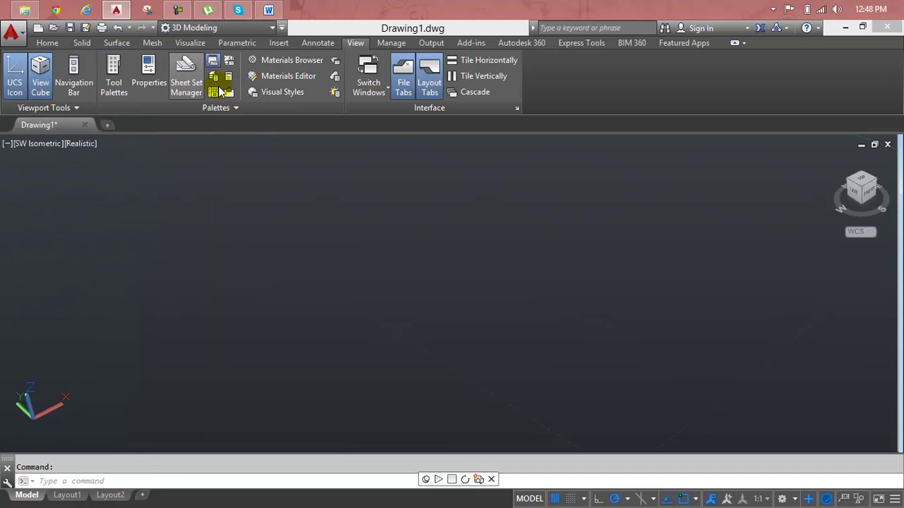
pyautogui.click(292, 62)
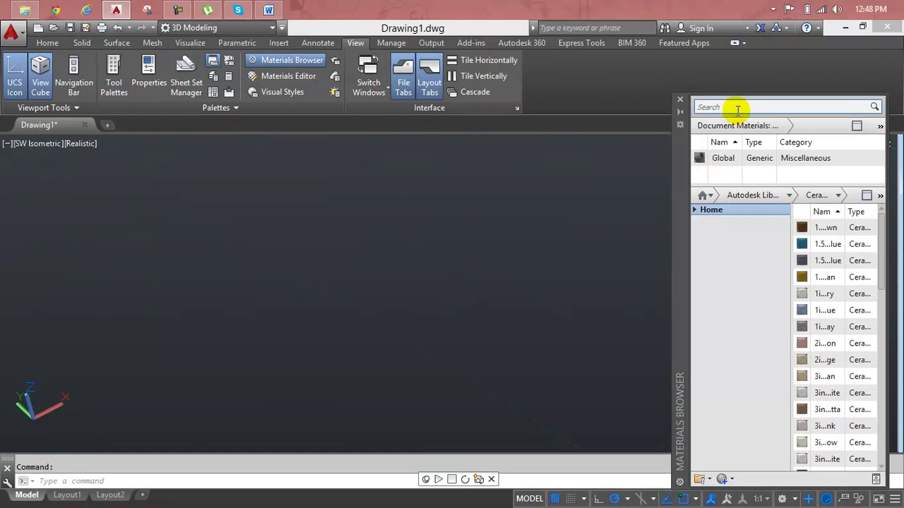
pyautogui.click(736, 107)
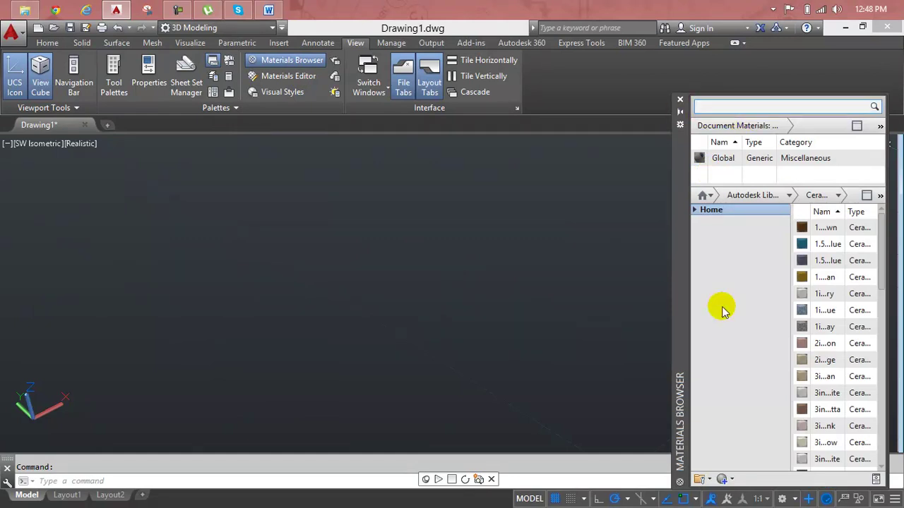
pyautogui.write('glass')
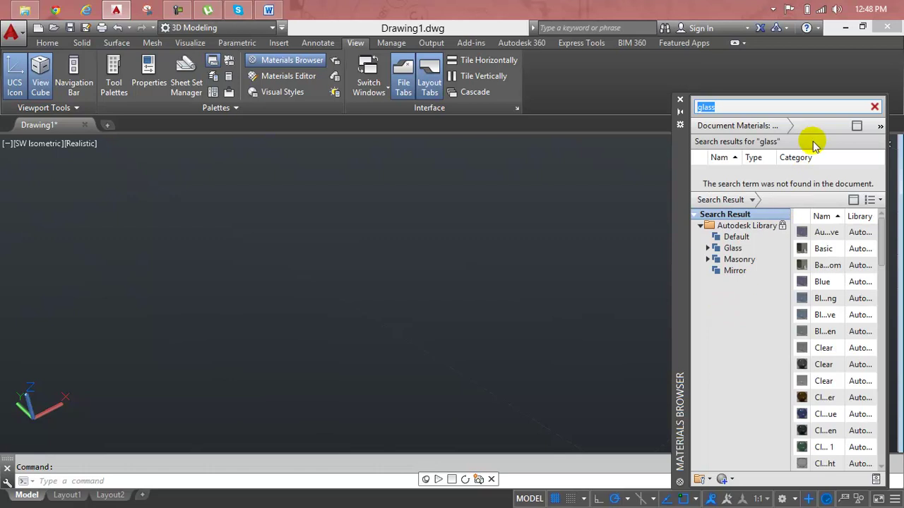
pyautogui.click(728, 251)
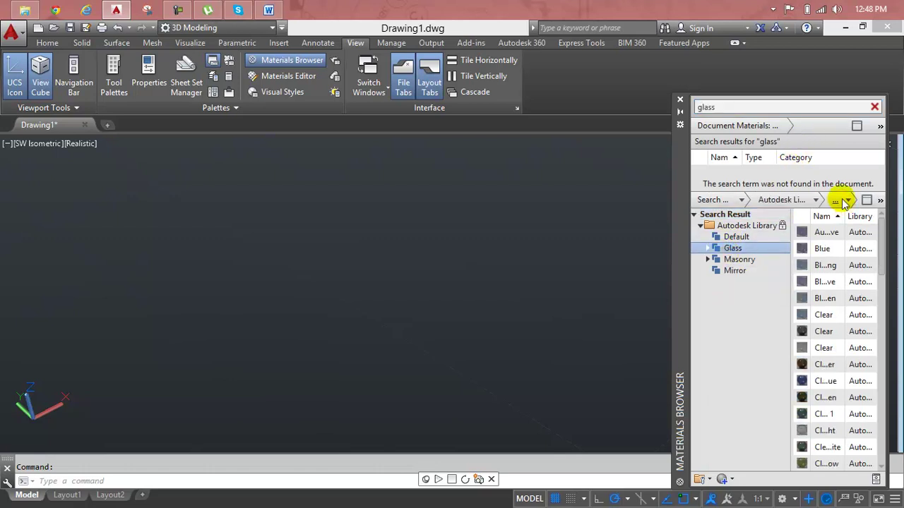
pyautogui.click(874, 107)
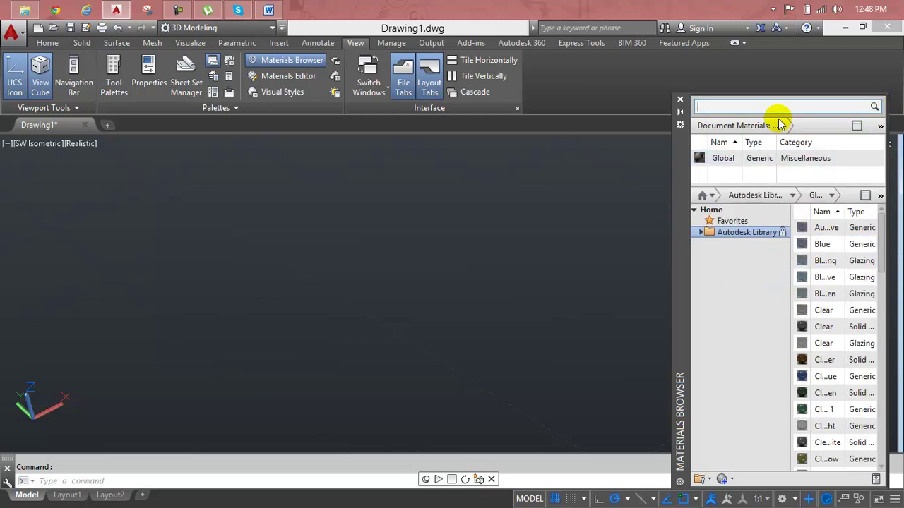
pyautogui.click(679, 101)
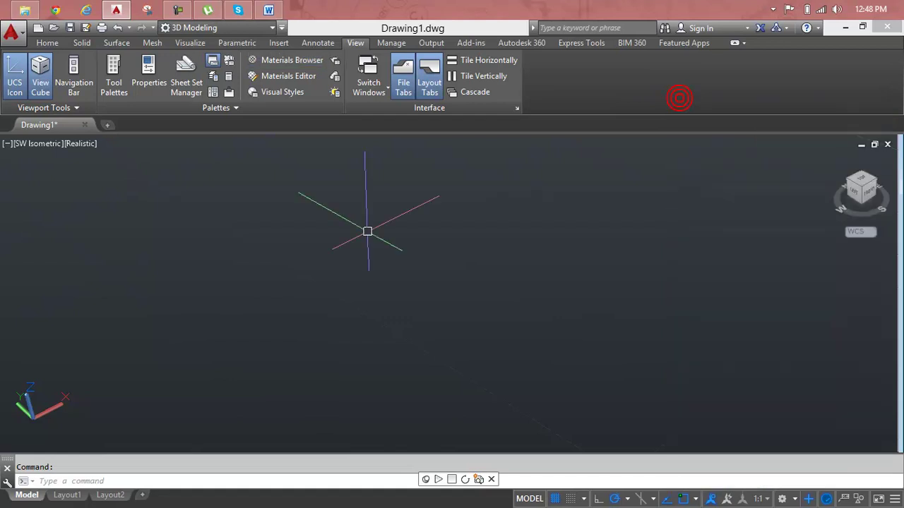
pyautogui.click(296, 84)
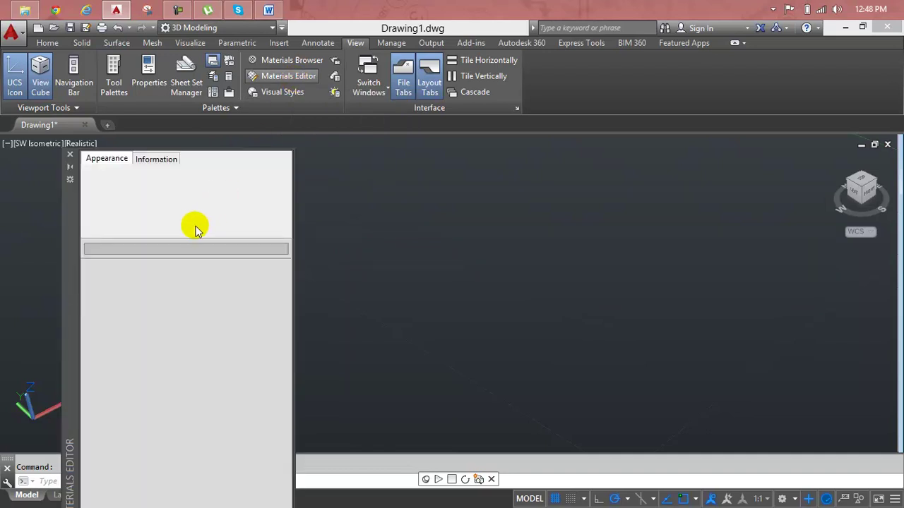
pyautogui.click(69, 156)
pyautogui.click(68, 157)
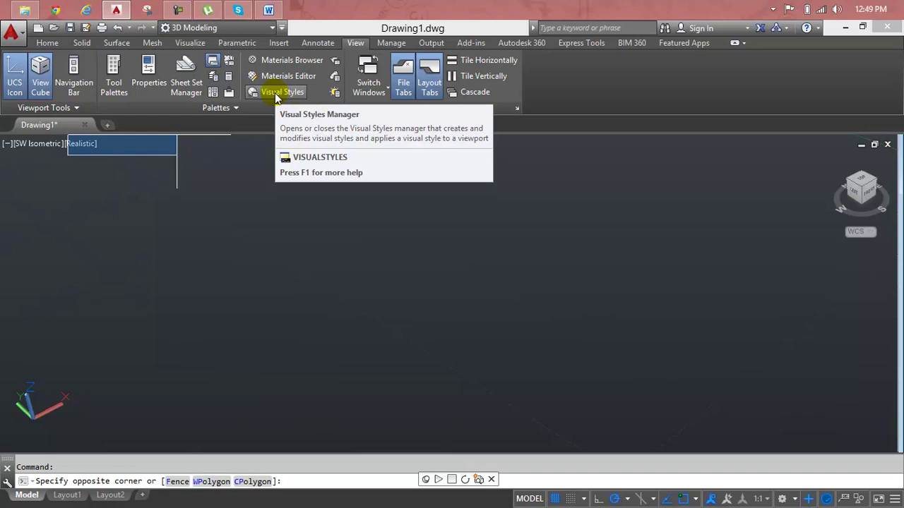
pyautogui.click(276, 93)
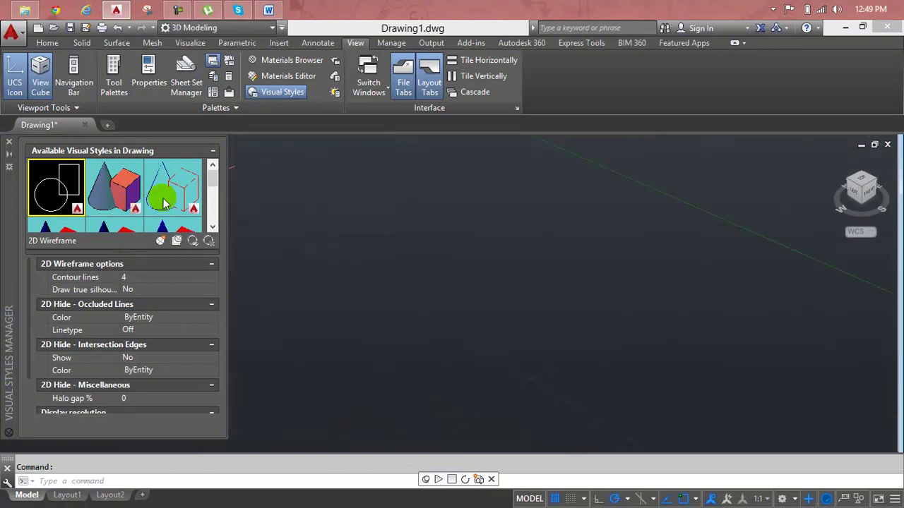
pyautogui.click(9, 142)
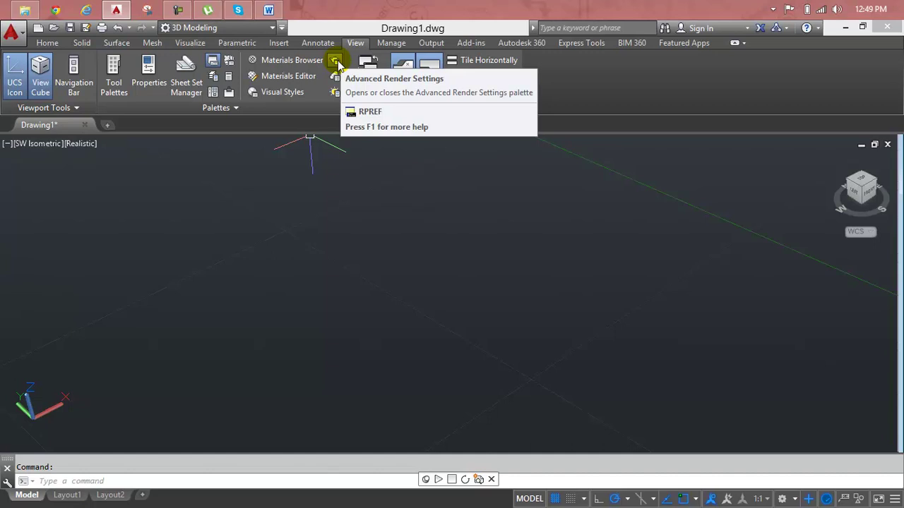
# Open and close the Advanced Render Settings, Lights in Model and Sun Properties palettes in turn
pyautogui.click(336, 62)
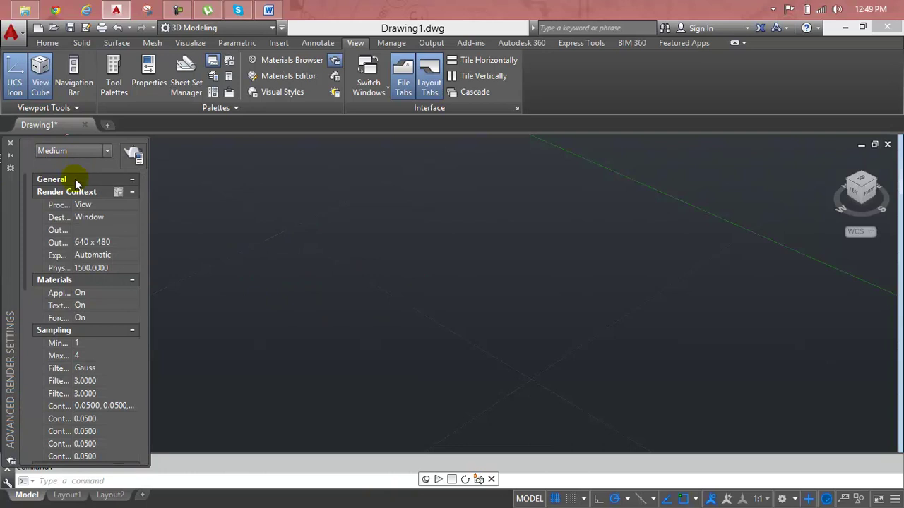
pyautogui.click(10, 147)
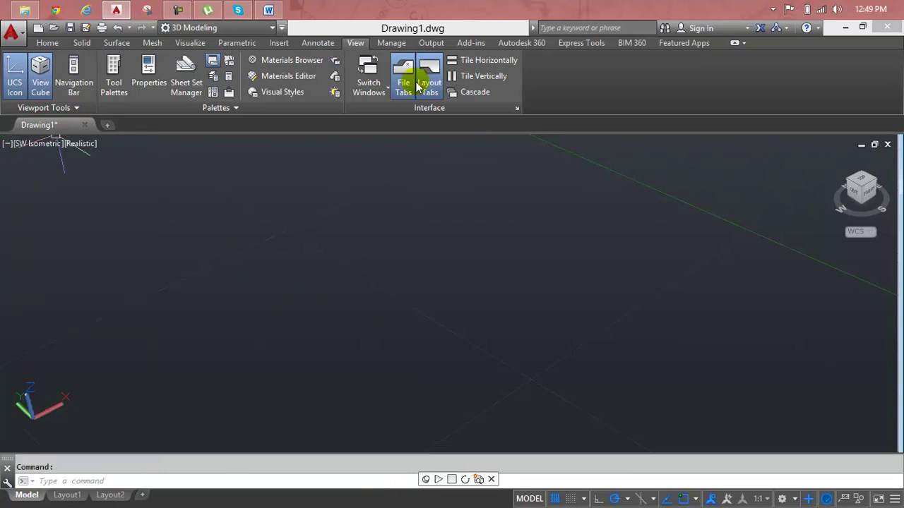
pyautogui.click(335, 77)
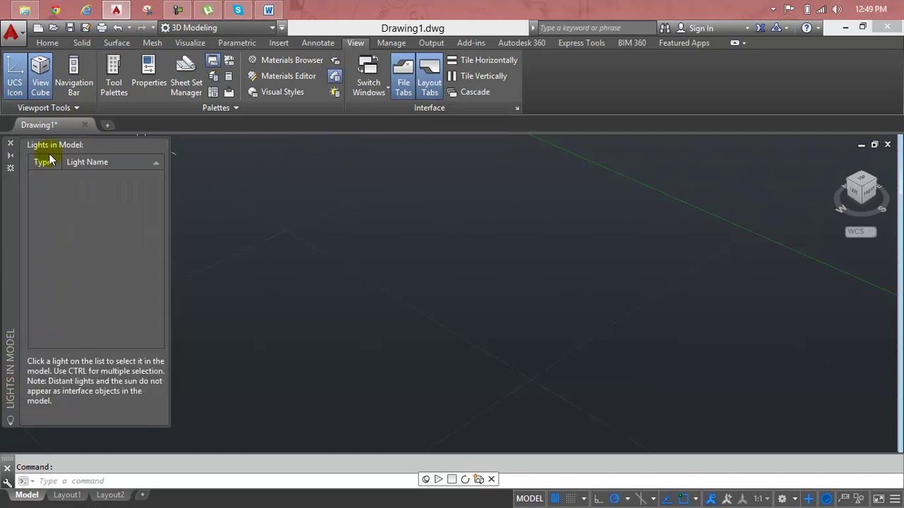
pyautogui.click(11, 145)
pyautogui.click(336, 93)
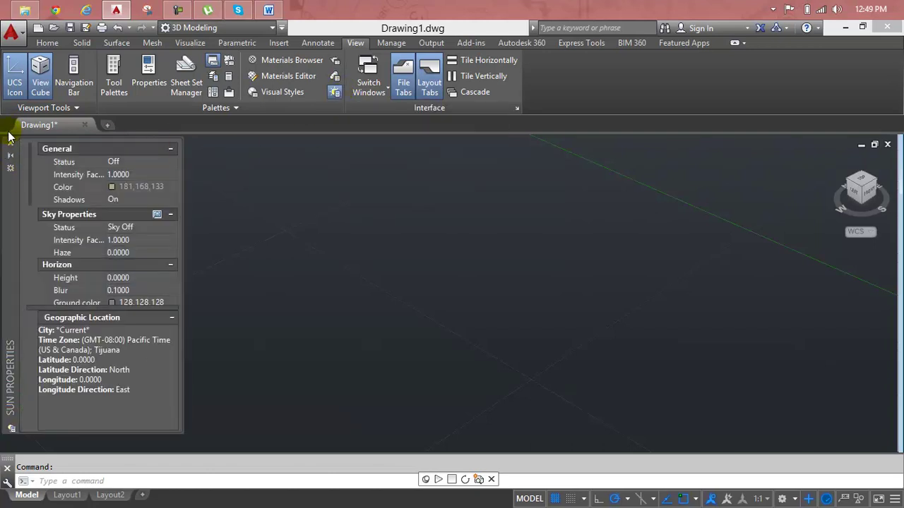
pyautogui.click(10, 146)
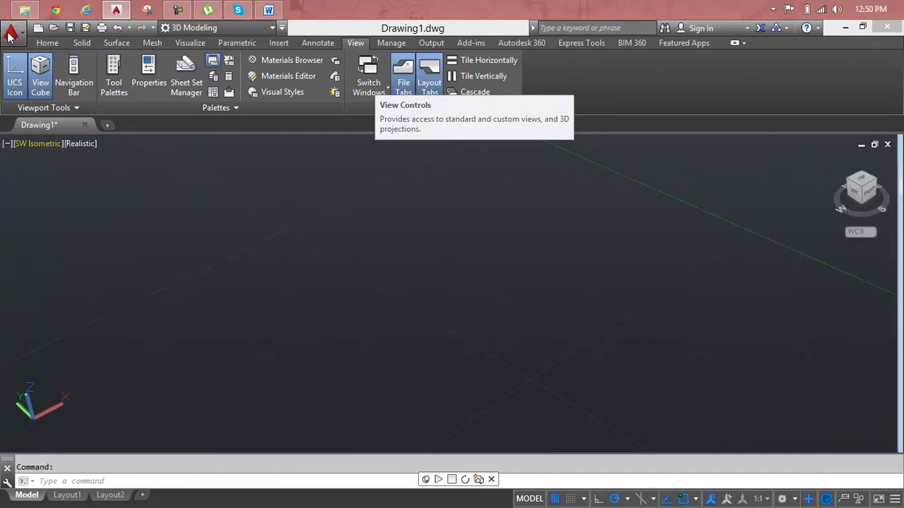
# Start a new Drawing2 from the acad.dwt template
pyautogui.click(12, 32)
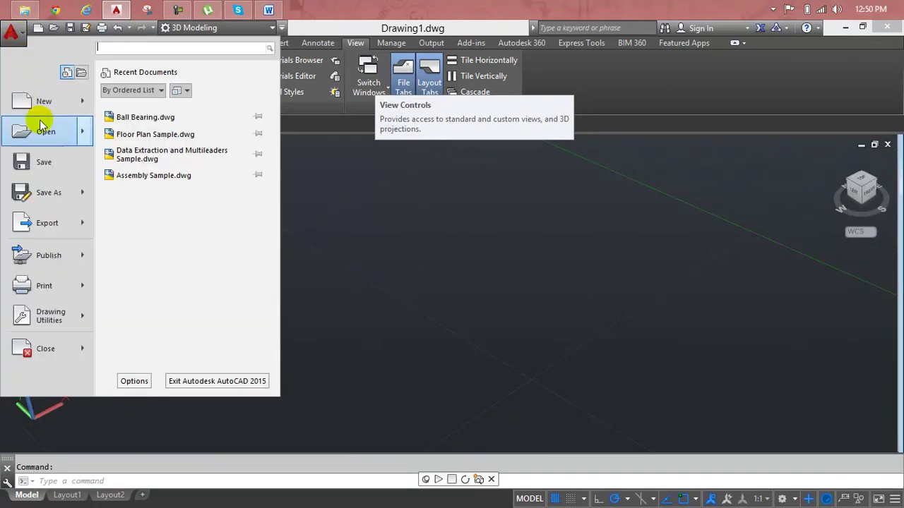
pyautogui.click(11, 32)
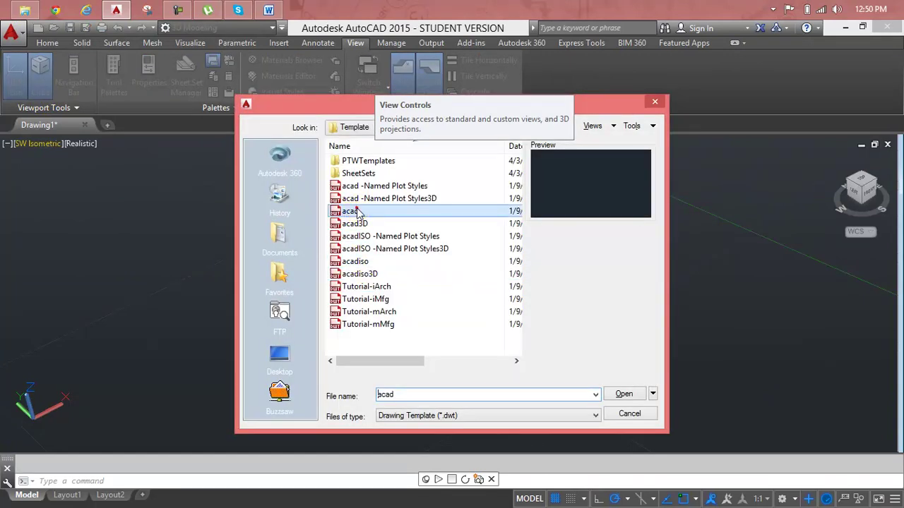
pyautogui.doubleClick(351, 210)
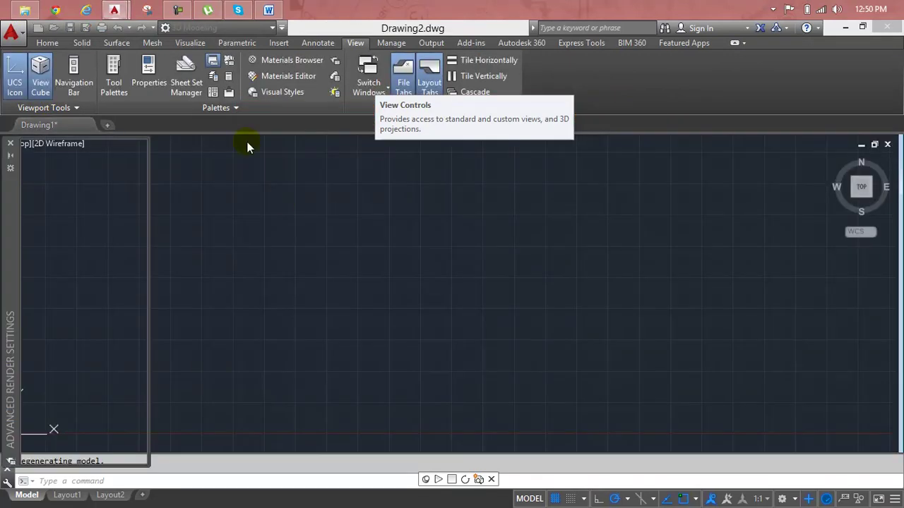
# Switch to Drawing1 and back to Drawing2, then close Advanced Render Settings
pyautogui.click(372, 88)
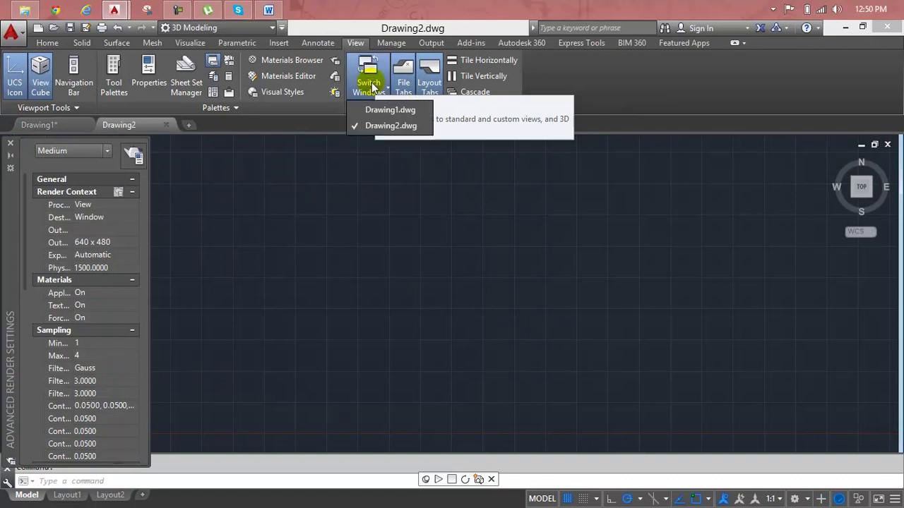
pyautogui.click(404, 116)
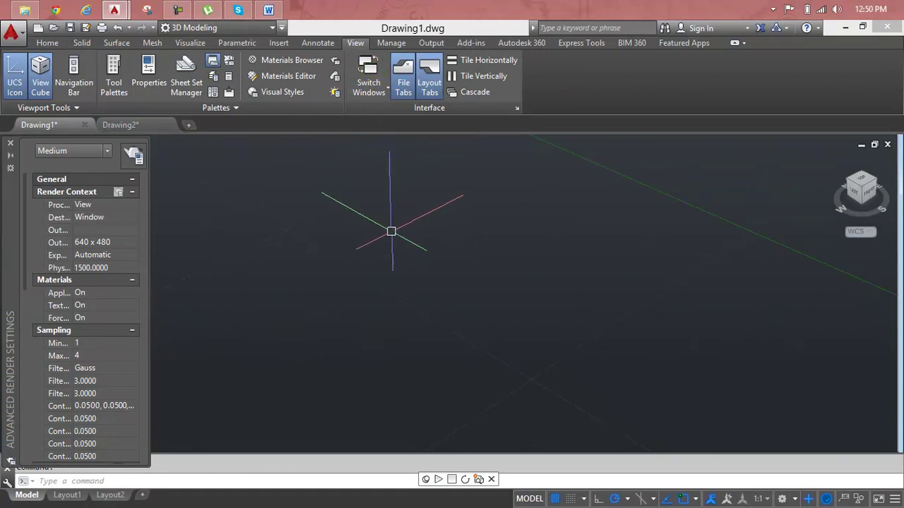
pyautogui.click(369, 90)
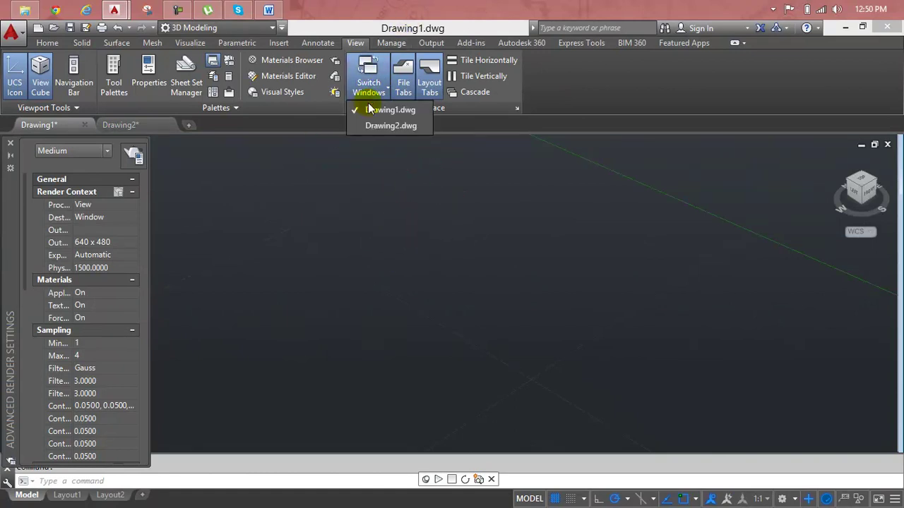
pyautogui.click(370, 125)
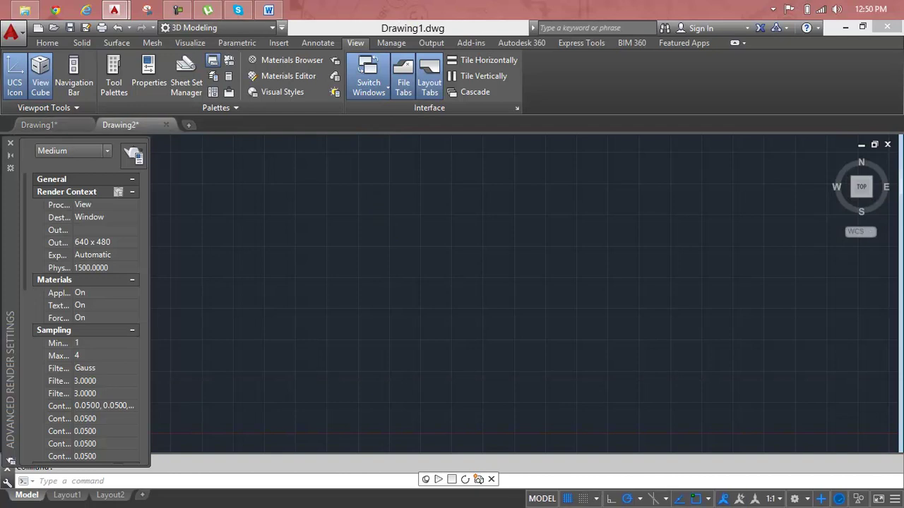
pyautogui.click(10, 145)
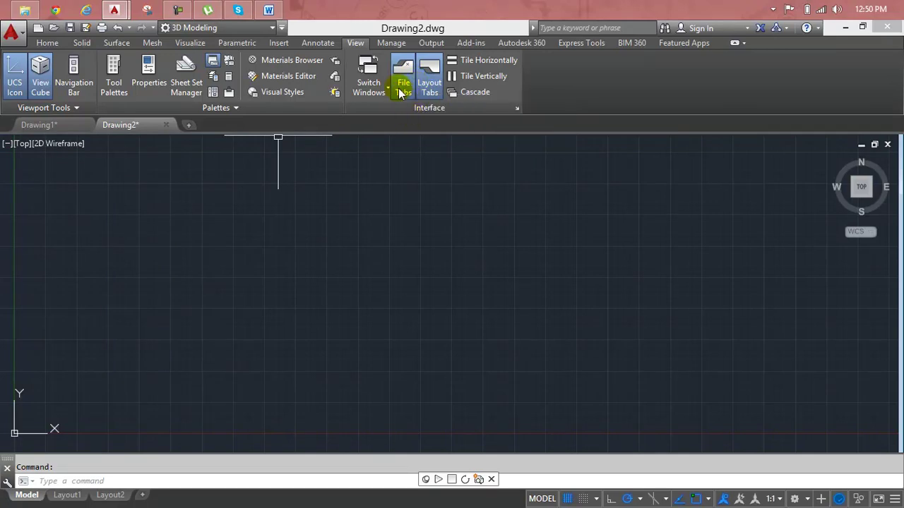
pyautogui.click(401, 90)
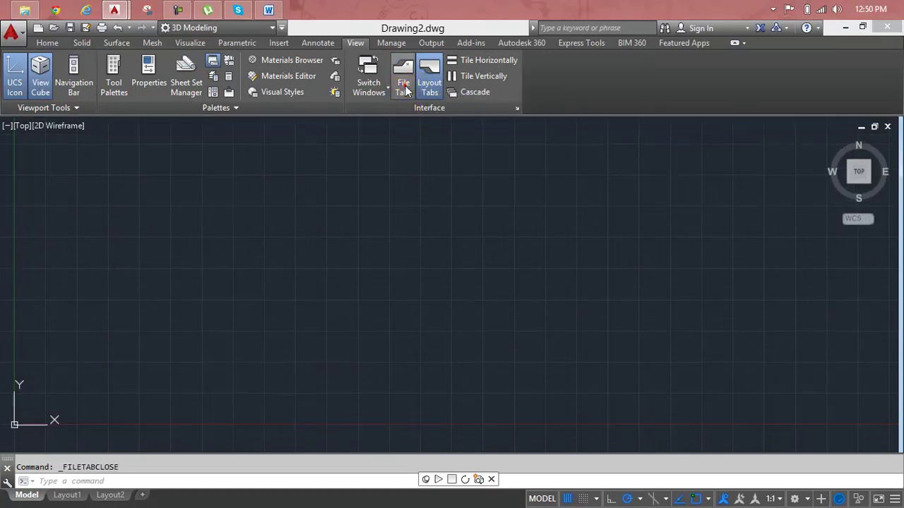
pyautogui.click(406, 88)
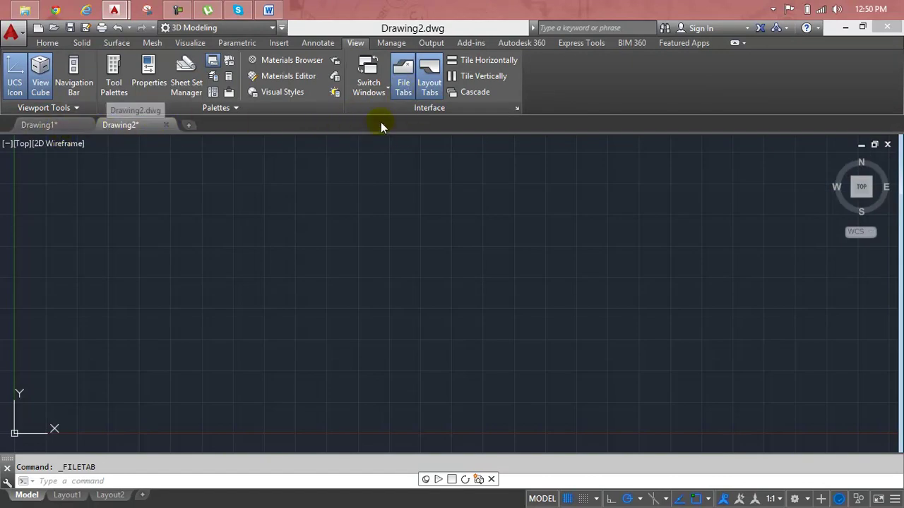
pyautogui.click(404, 92)
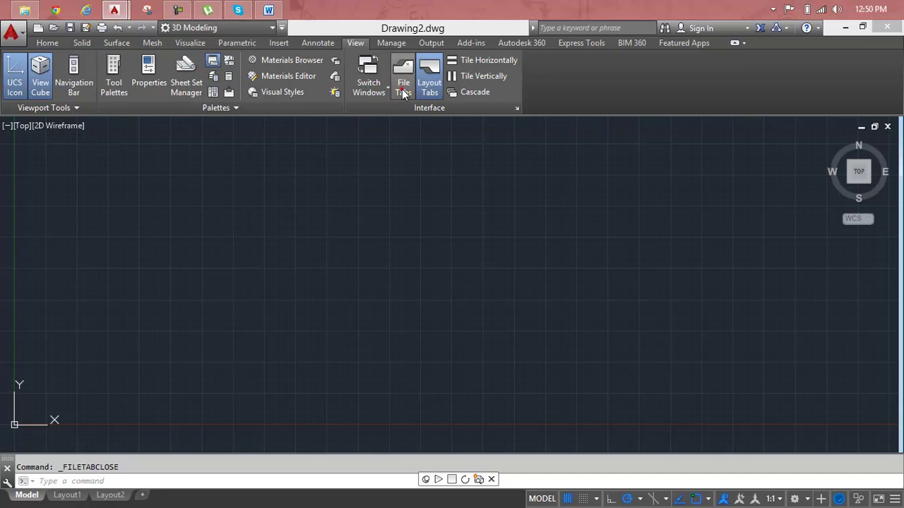
pyautogui.click(404, 92)
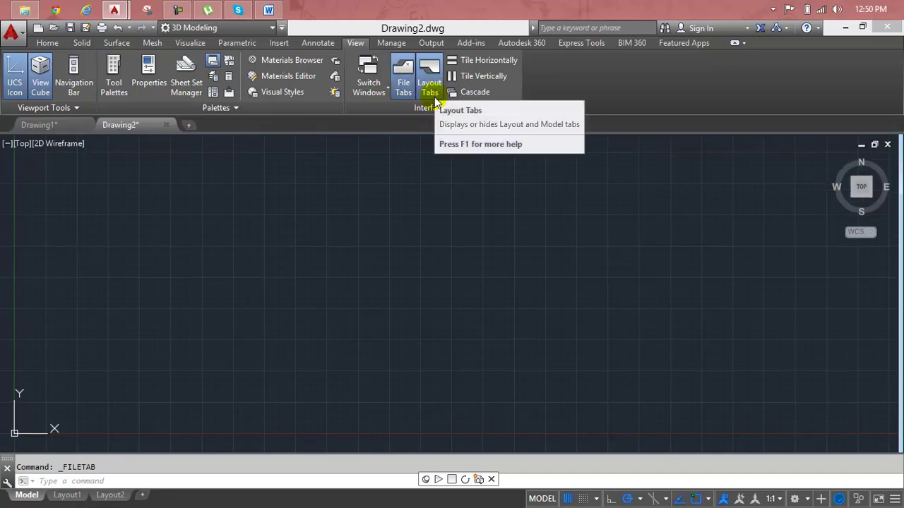
pyautogui.click(430, 83)
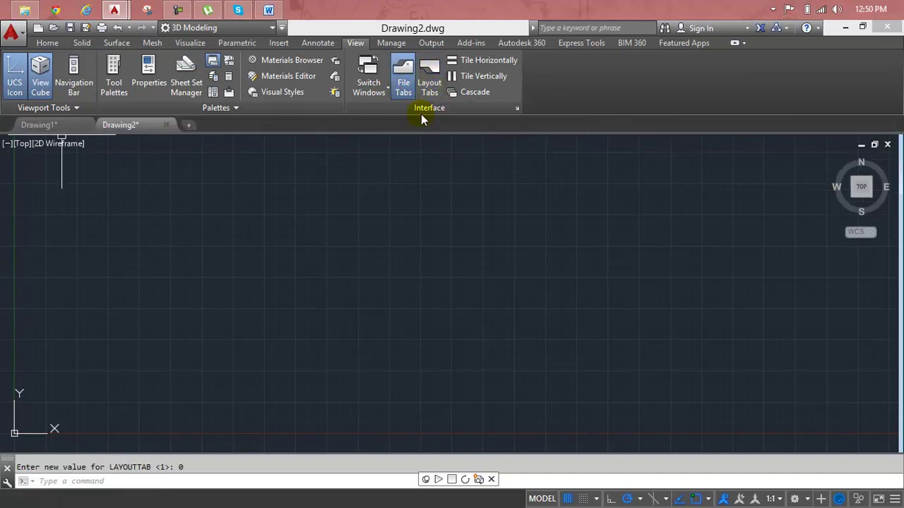
pyautogui.click(432, 67)
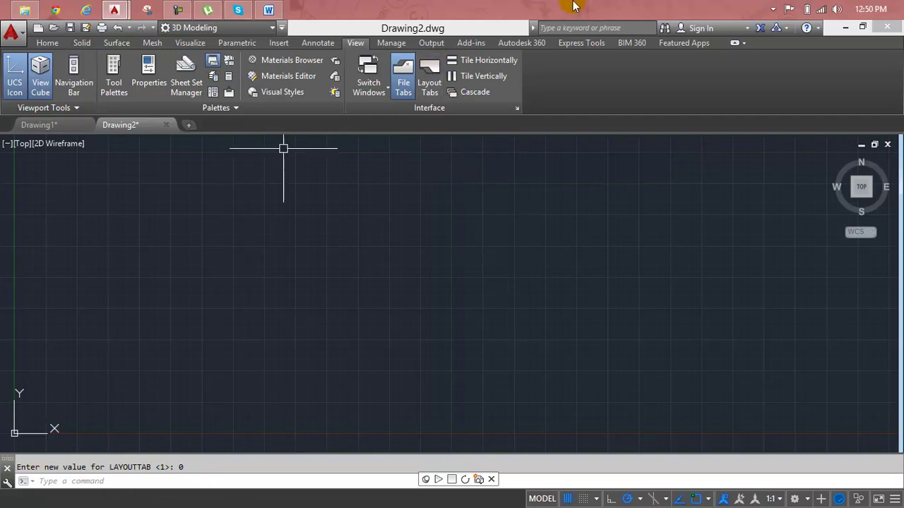
pyautogui.click(438, 86)
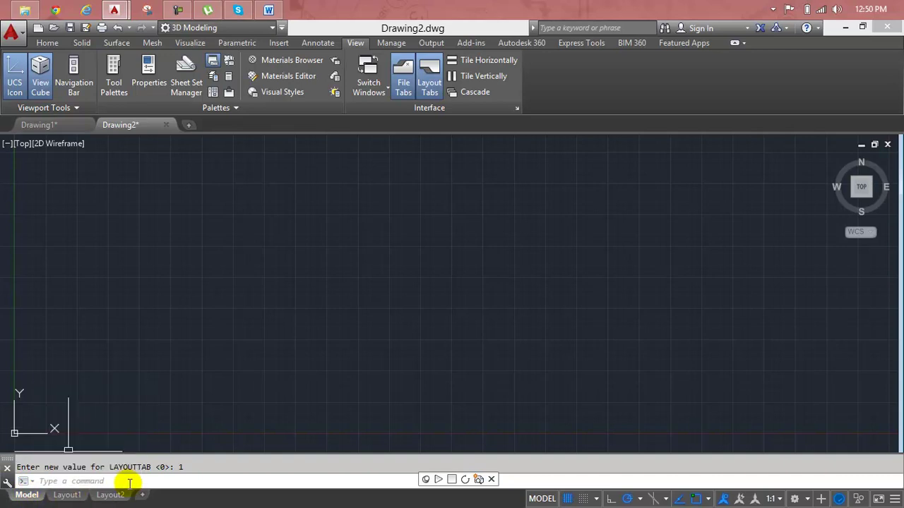
pyautogui.click(432, 86)
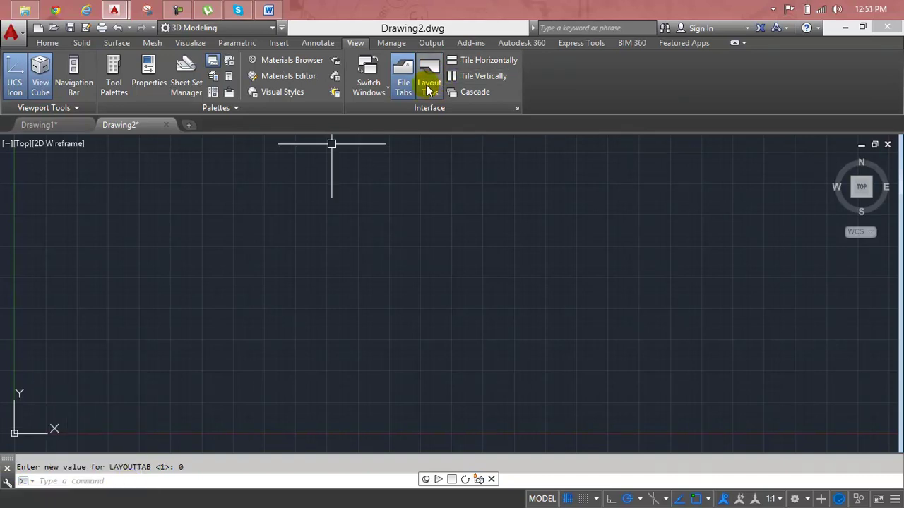
pyautogui.click(428, 89)
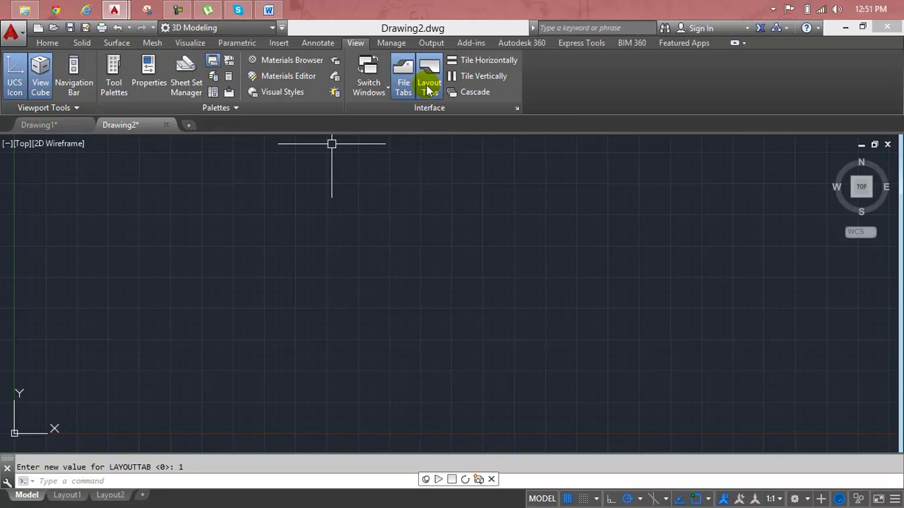
# Arrange the drawing windows horizontally tiled, vertically tiled, then cascaded
pyautogui.click(482, 62)
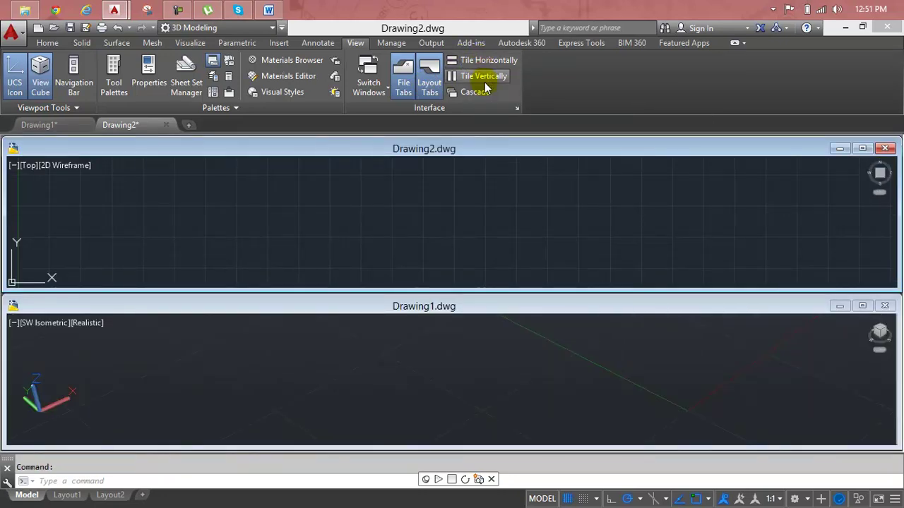
pyautogui.click(484, 76)
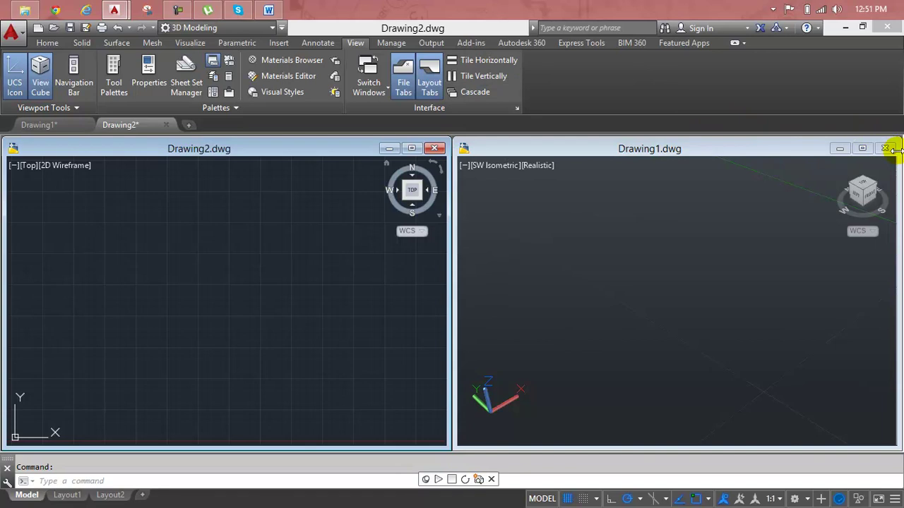
pyautogui.click(476, 93)
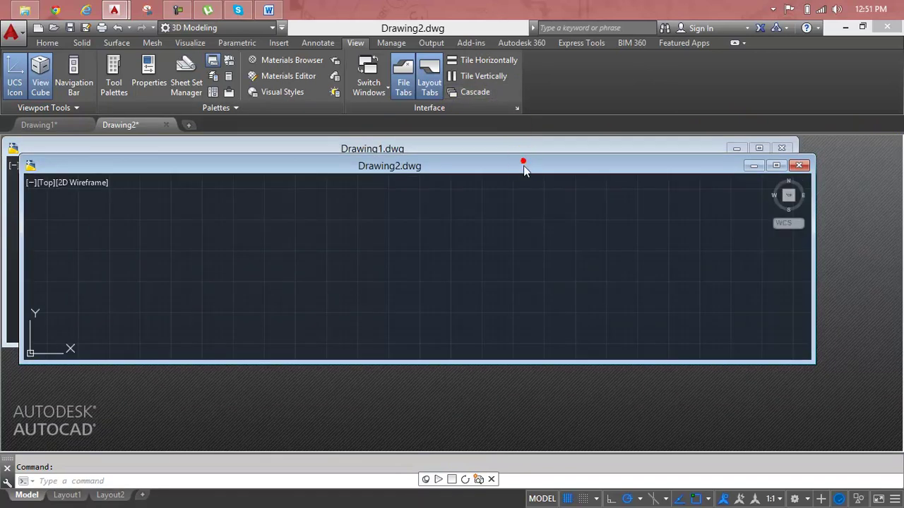
pyautogui.moveTo(523, 170); pyautogui.dragTo(523, 204)
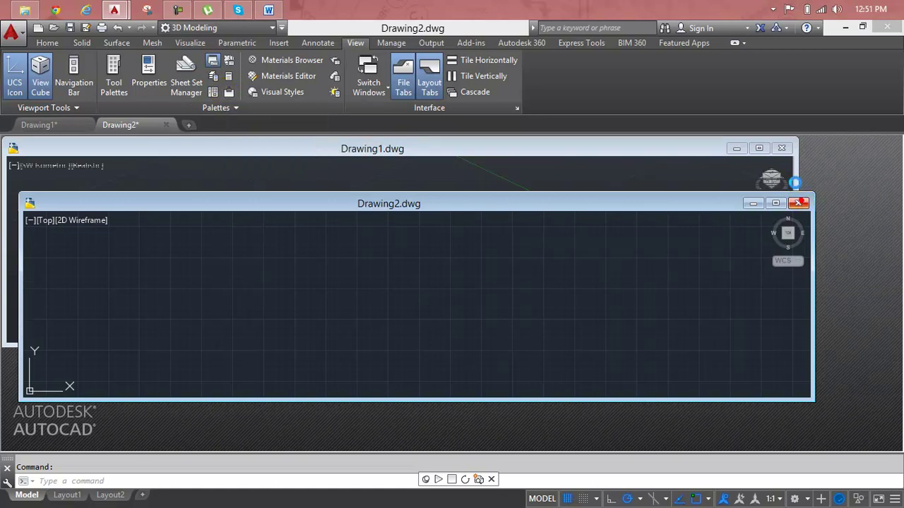
# Close Drawing2 without saving and maximize Drawing1 to fill the drawing area
pyautogui.click(798, 203)
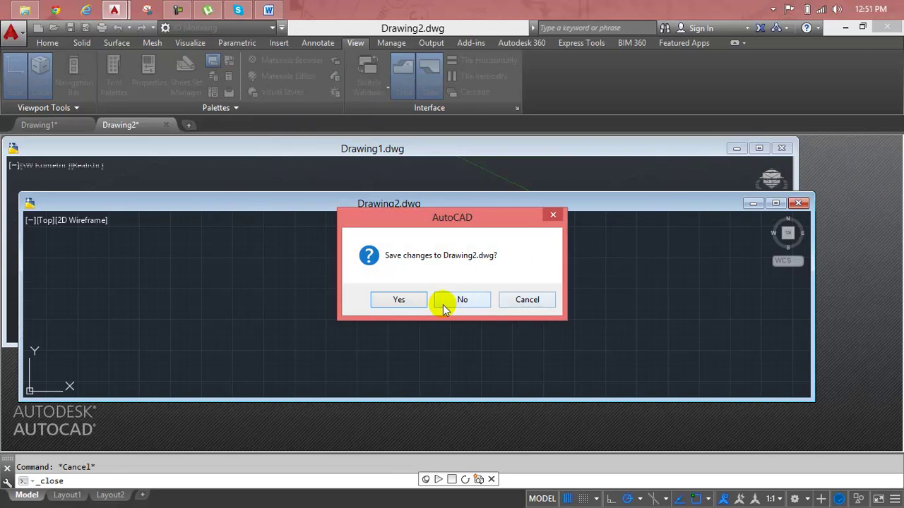
pyautogui.click(444, 304)
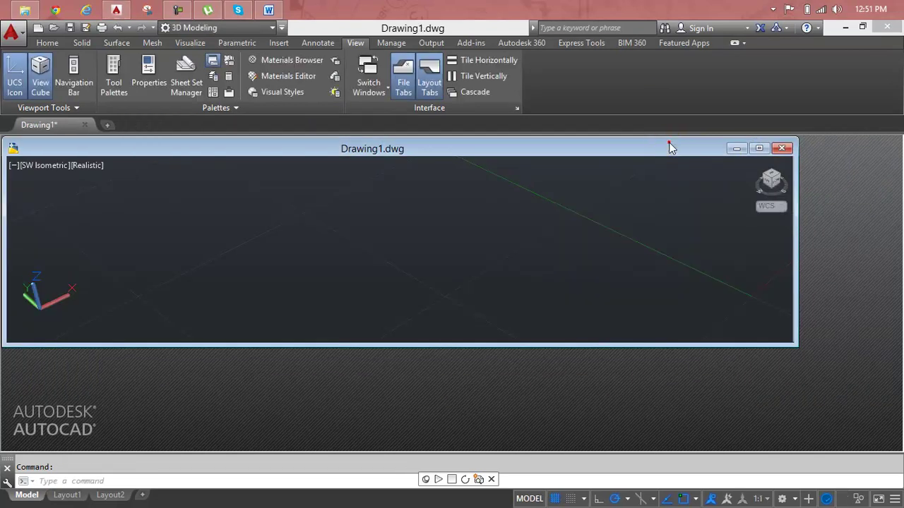
pyautogui.doubleClick(667, 149)
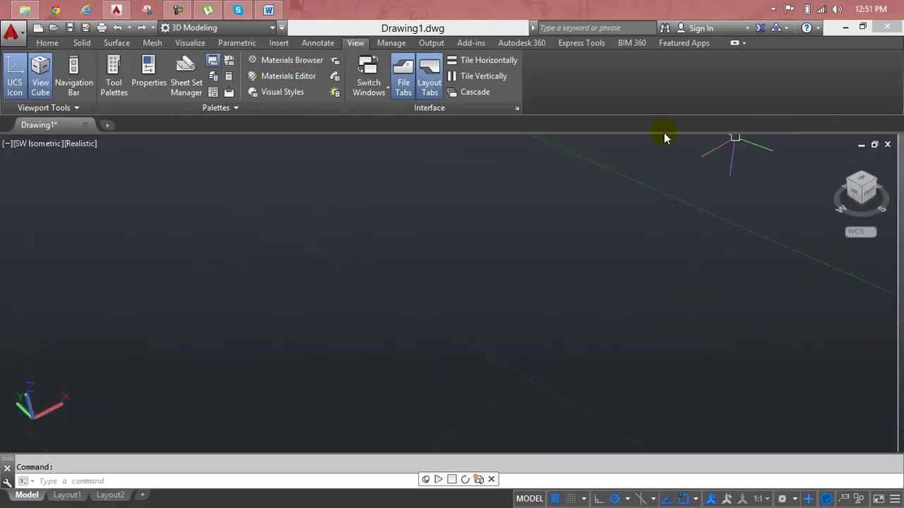
pyautogui.click(282, 108)
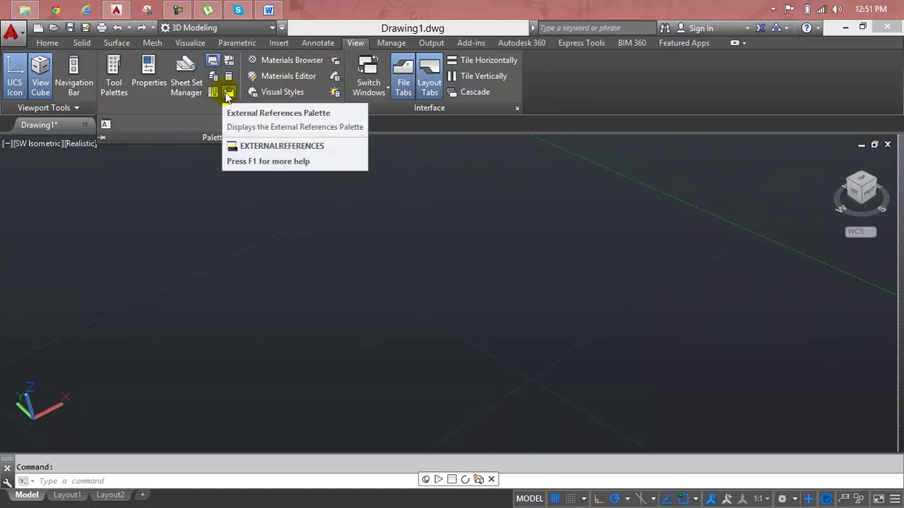
pyautogui.click(228, 95)
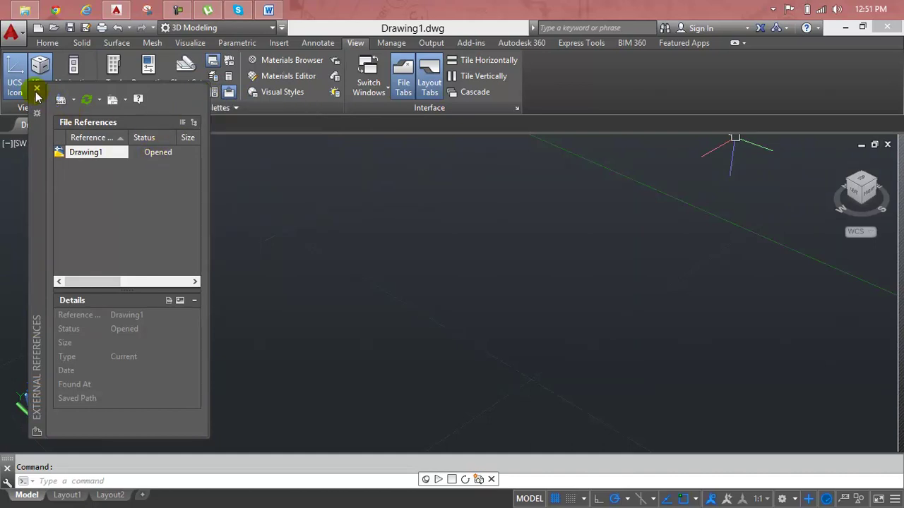
pyautogui.click(37, 92)
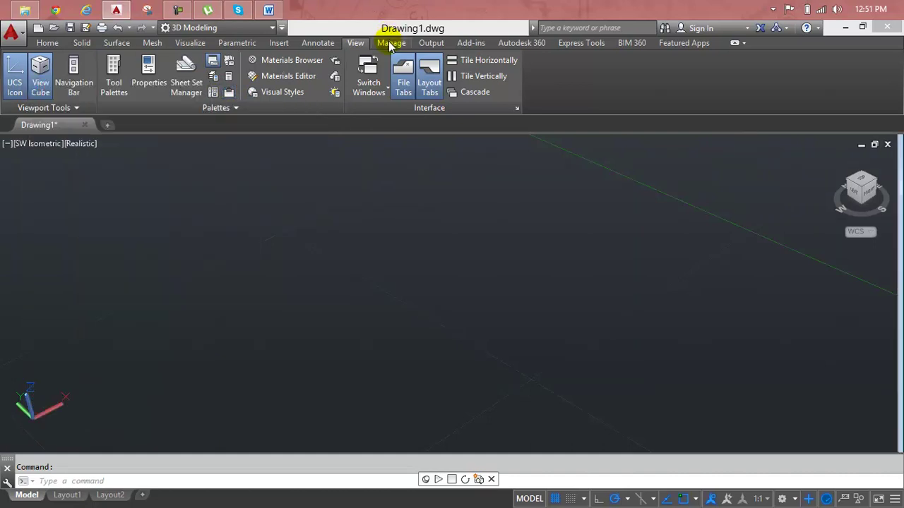
# Browse the Manage, Output, Annotate, Insert and Parametric ribbon tabs, ending on Visualize
pyautogui.click(390, 44)
pyautogui.click(429, 44)
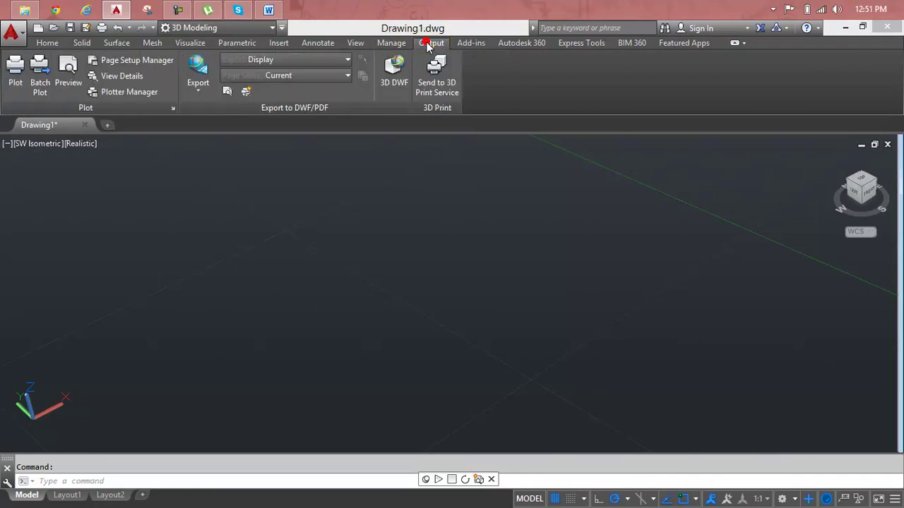
pyautogui.click(319, 48)
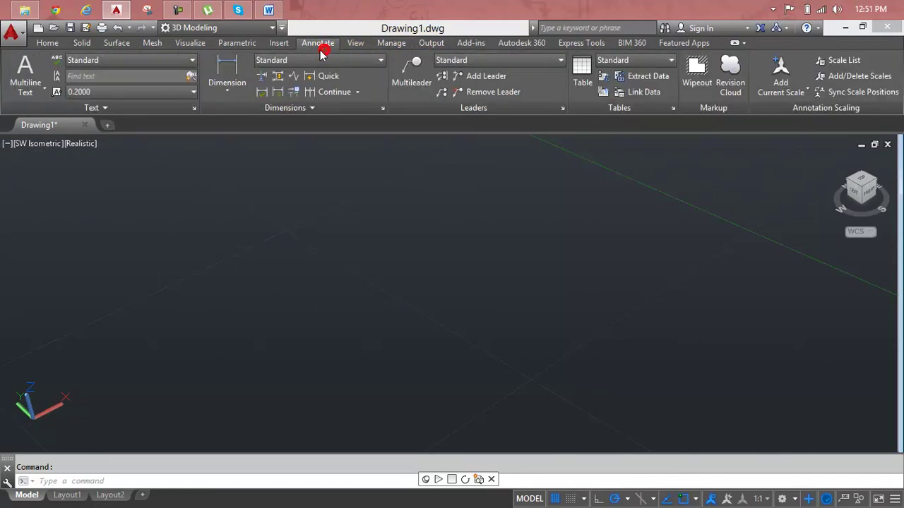
pyautogui.click(282, 43)
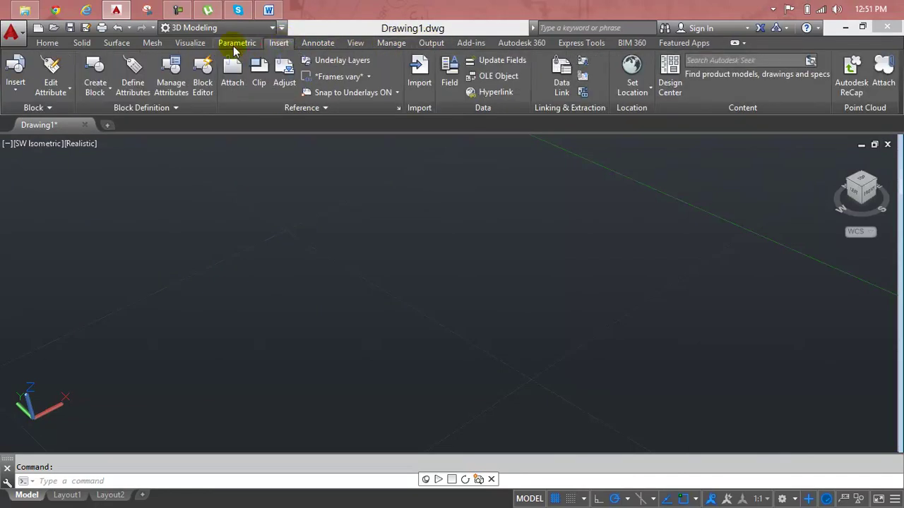
pyautogui.click(235, 46)
pyautogui.click(198, 45)
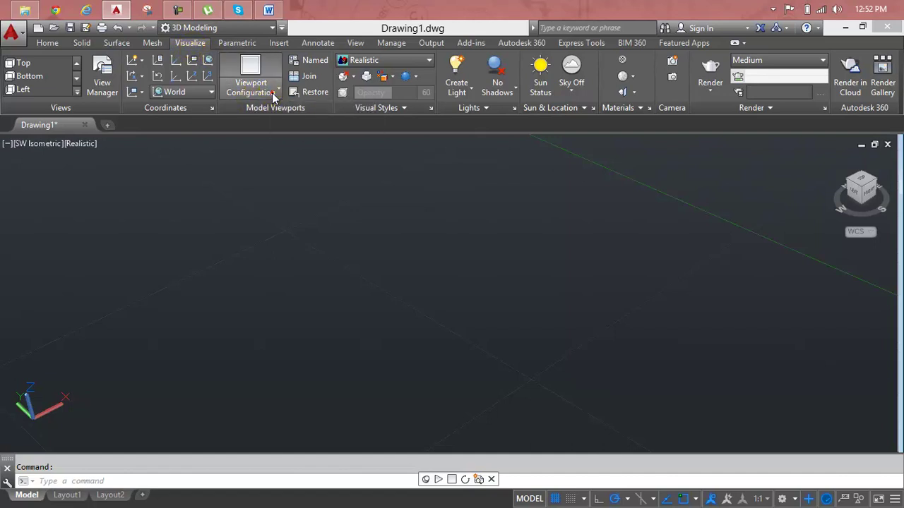
# Split the drawing area into two side-by-side viewports (Two: Vertical) and switch between them
pyautogui.click(274, 96)
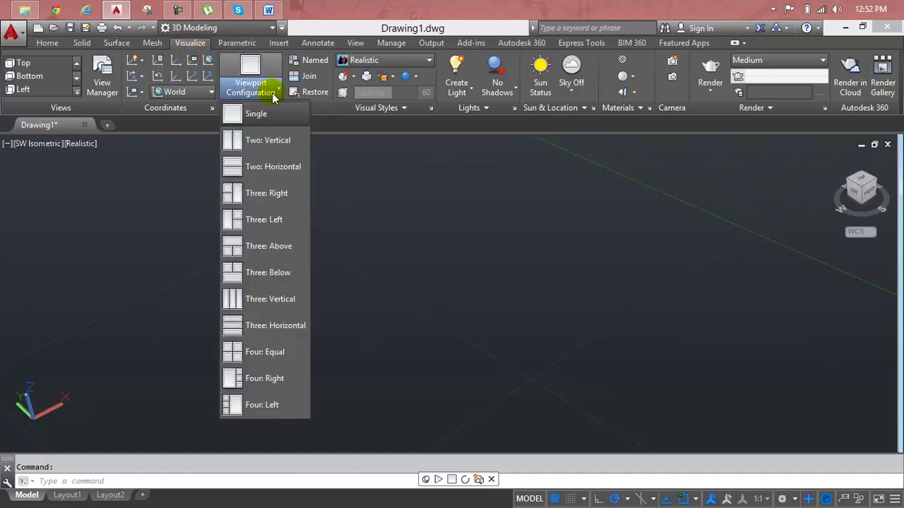
pyautogui.click(286, 146)
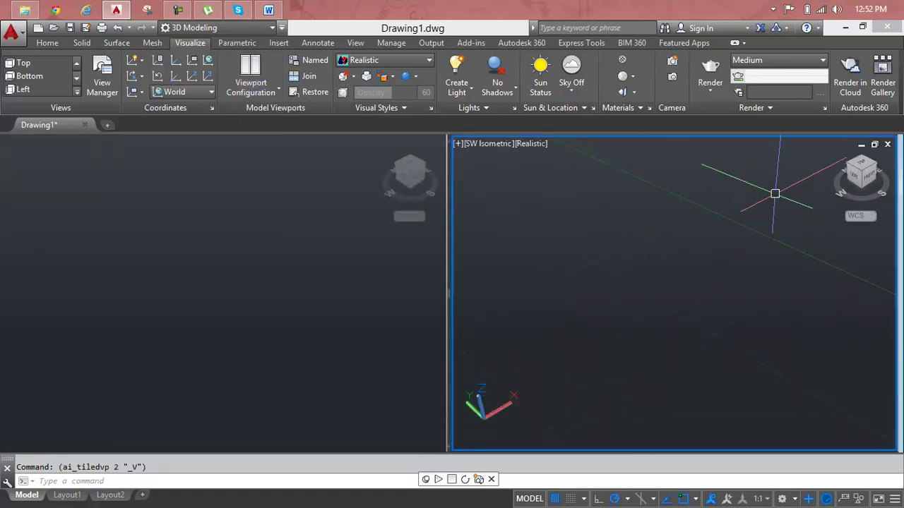
pyautogui.click(313, 242)
pyautogui.click(657, 258)
pyautogui.click(400, 242)
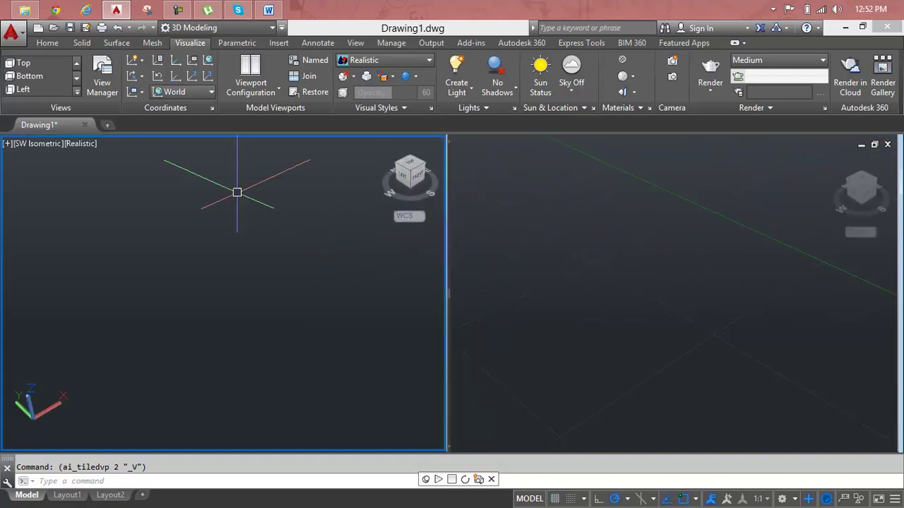
# Change to the Three: Above layout with one wide viewport over two smaller ones
pyautogui.click(274, 92)
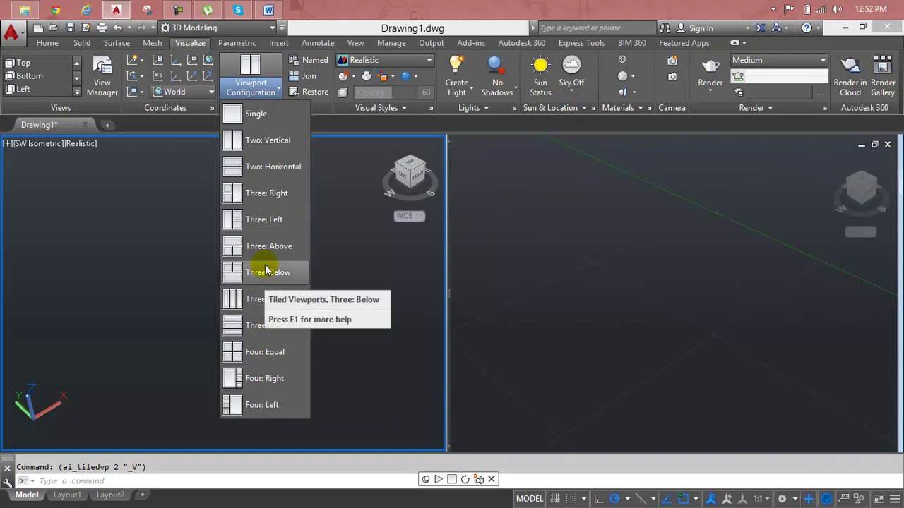
pyautogui.click(267, 252)
pyautogui.click(592, 172)
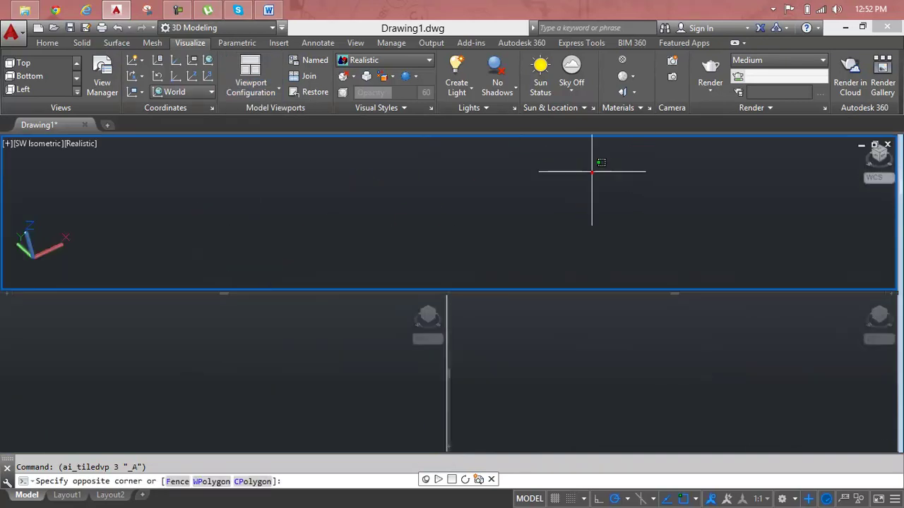
pyautogui.click(657, 362)
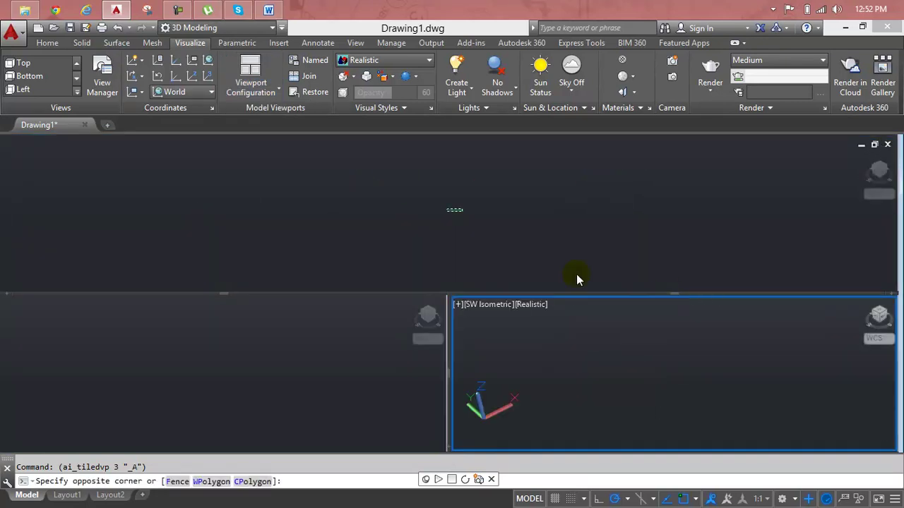
pyautogui.press('Escape')
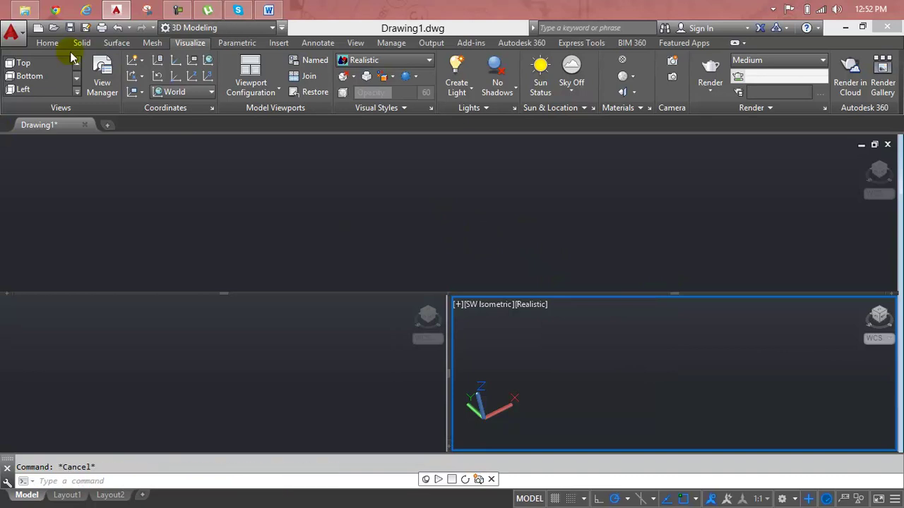
pyautogui.click(50, 43)
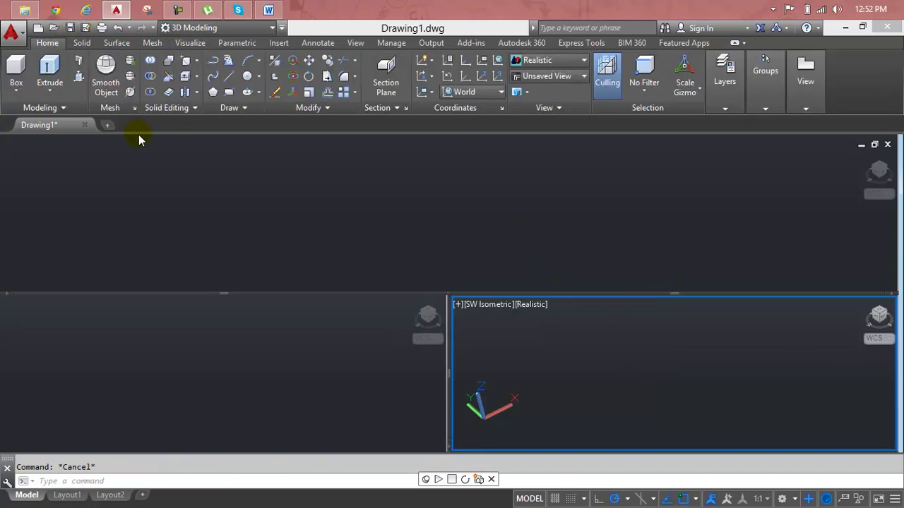
# Draw a solid box in the lower-right viewport by picking two base corners and a height
pyautogui.click(15, 75)
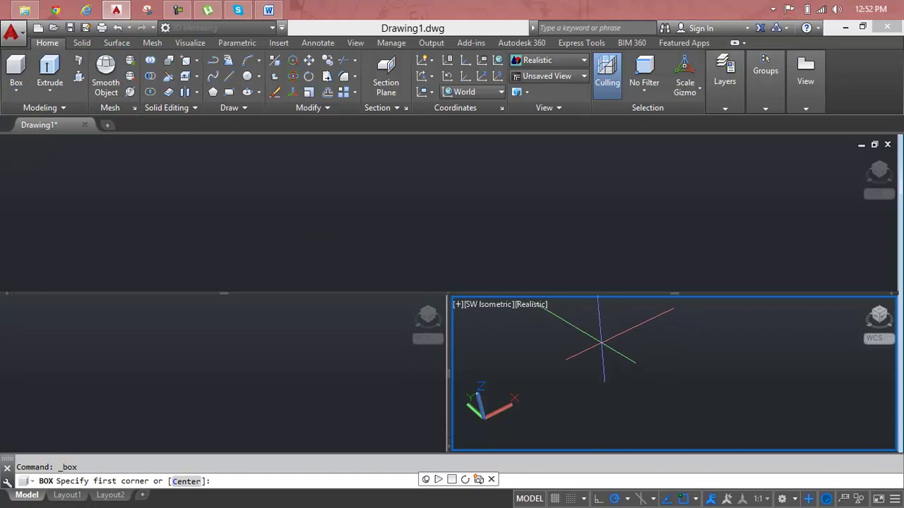
pyautogui.click(601, 341)
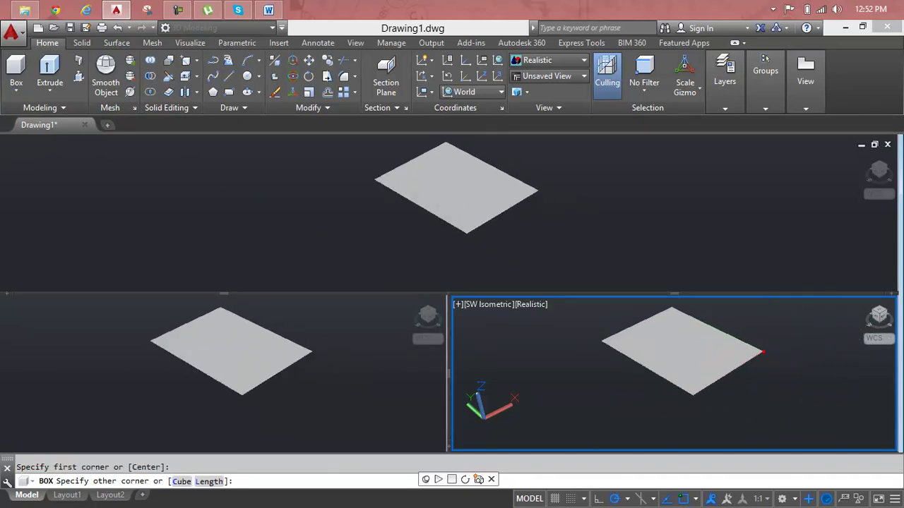
pyautogui.click(763, 352)
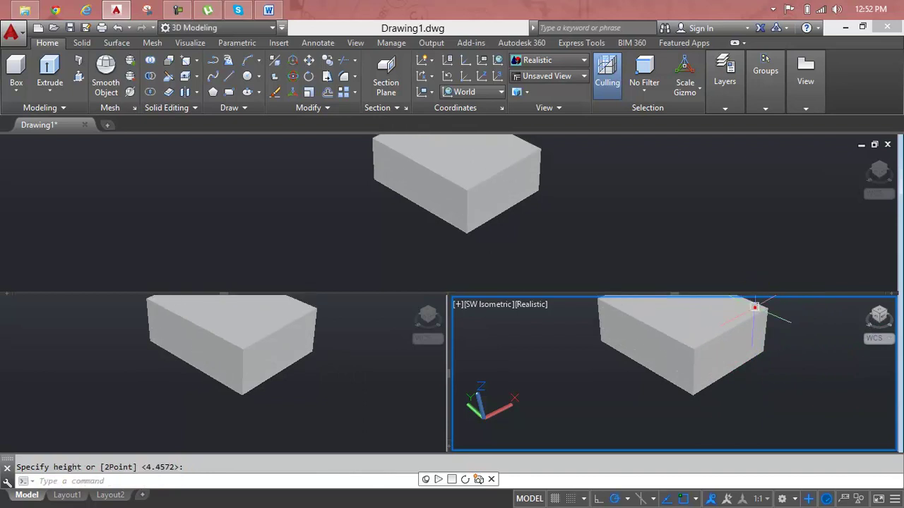
pyautogui.click(727, 371)
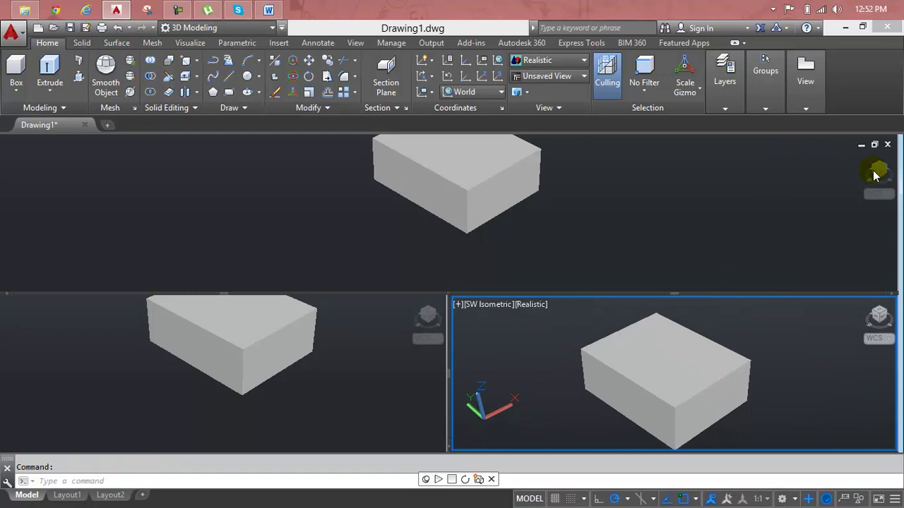
# Set the wide top viewport to the Top view
pyautogui.click(690, 159)
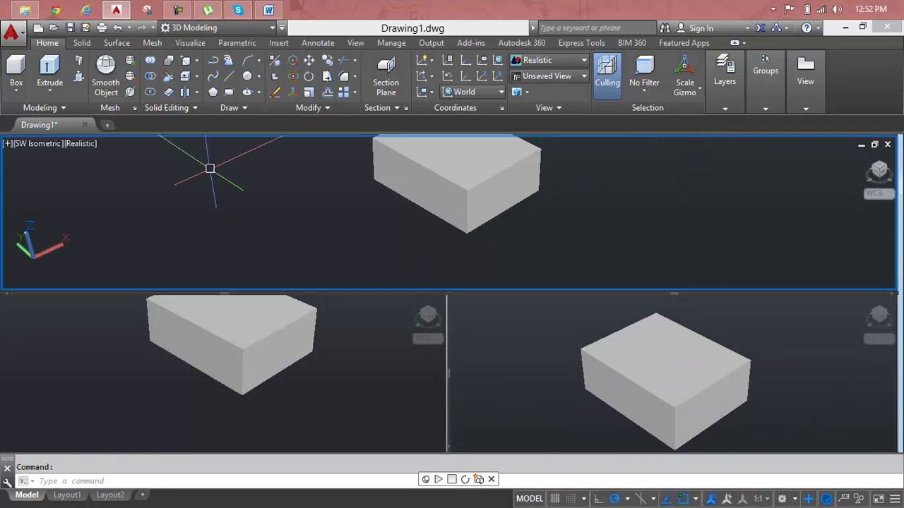
pyautogui.click(34, 147)
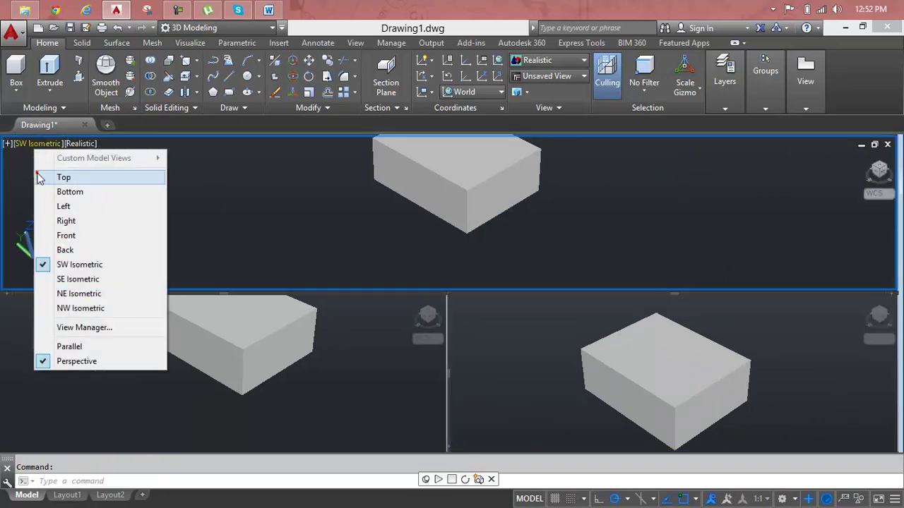
pyautogui.click(39, 176)
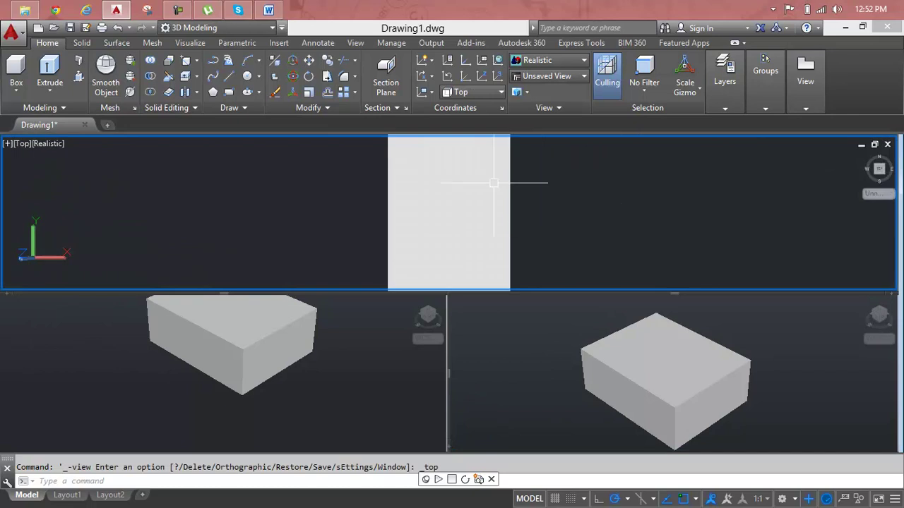
pyautogui.click(279, 325)
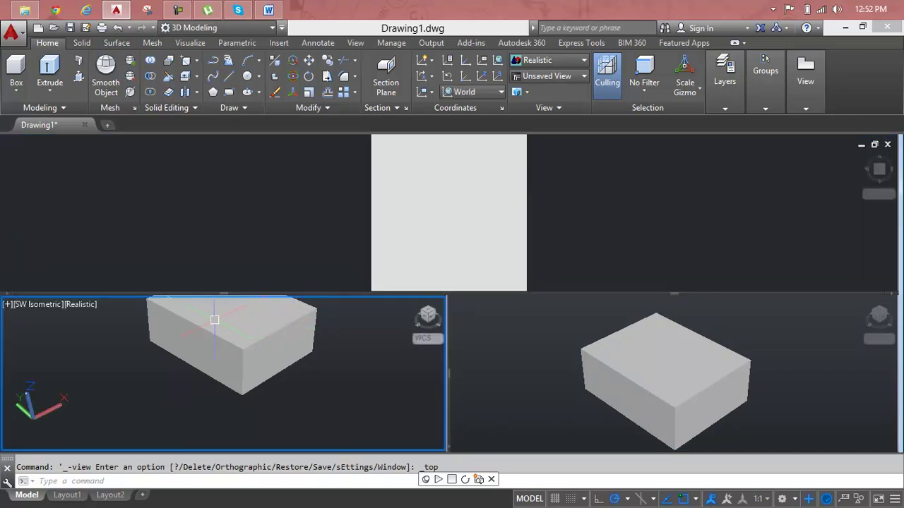
# Set the lower-left viewport to NE Isometric and the lower-right viewport to NW Isometric
pyautogui.click(52, 305)
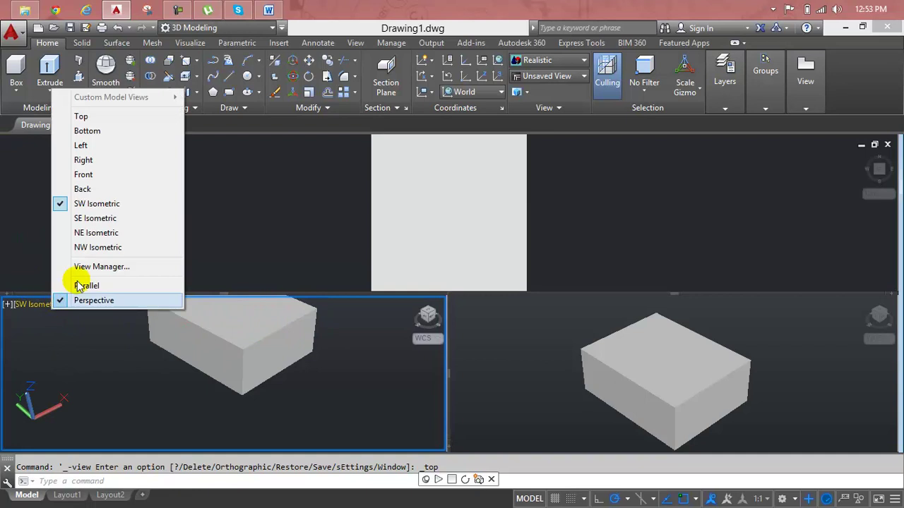
pyautogui.click(159, 233)
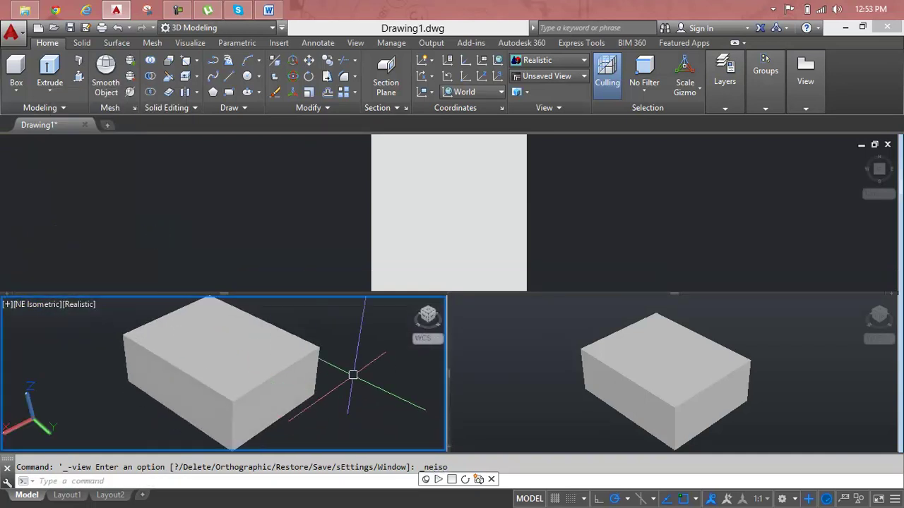
pyautogui.click(654, 346)
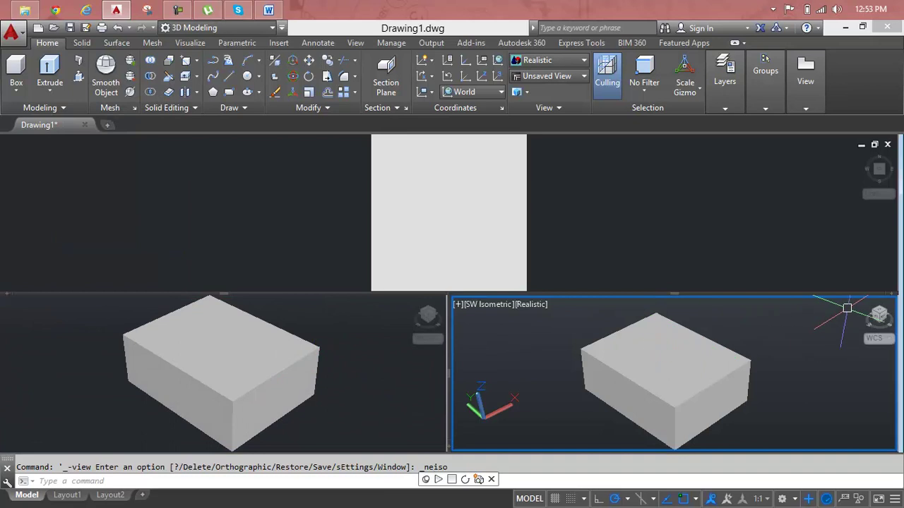
pyautogui.click(493, 305)
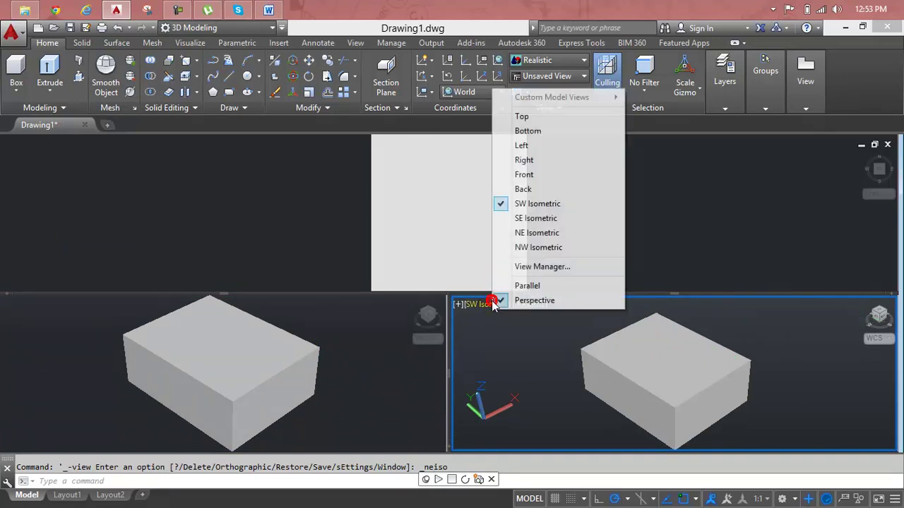
pyautogui.click(537, 248)
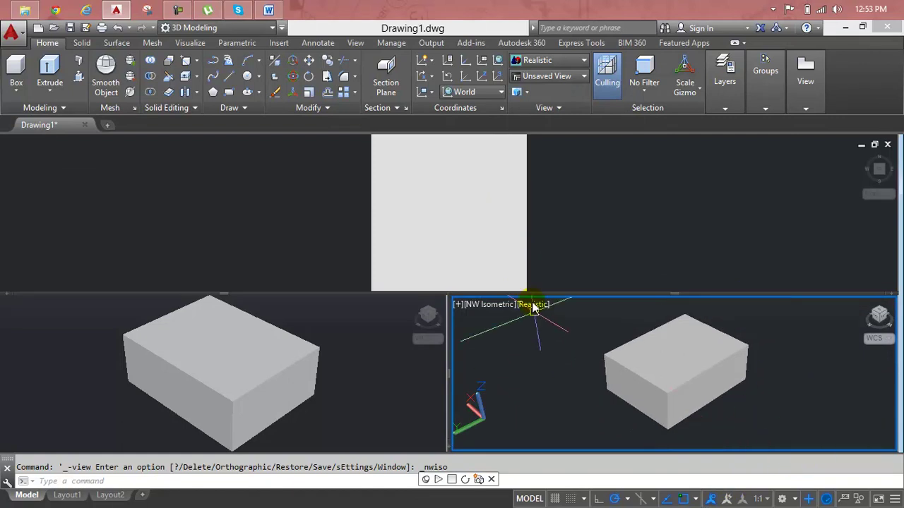
pyautogui.click(485, 219)
pyautogui.click(635, 343)
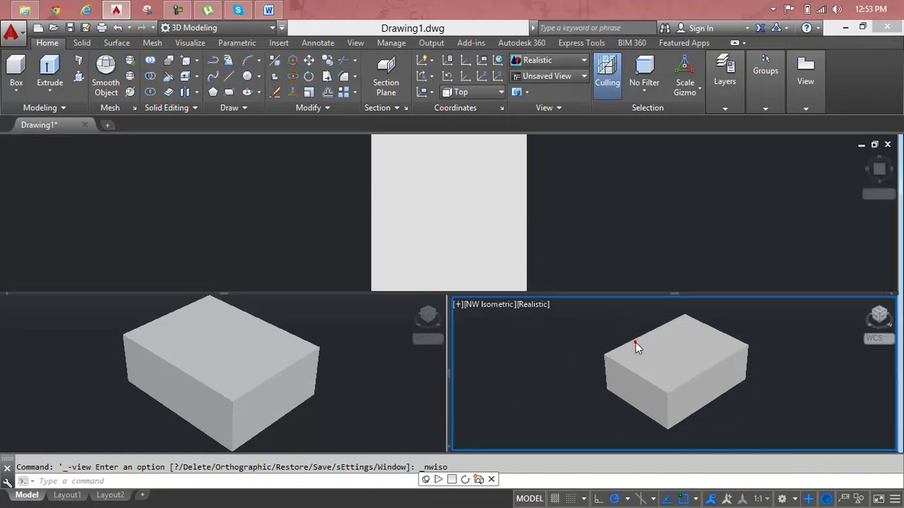
pyautogui.click(494, 227)
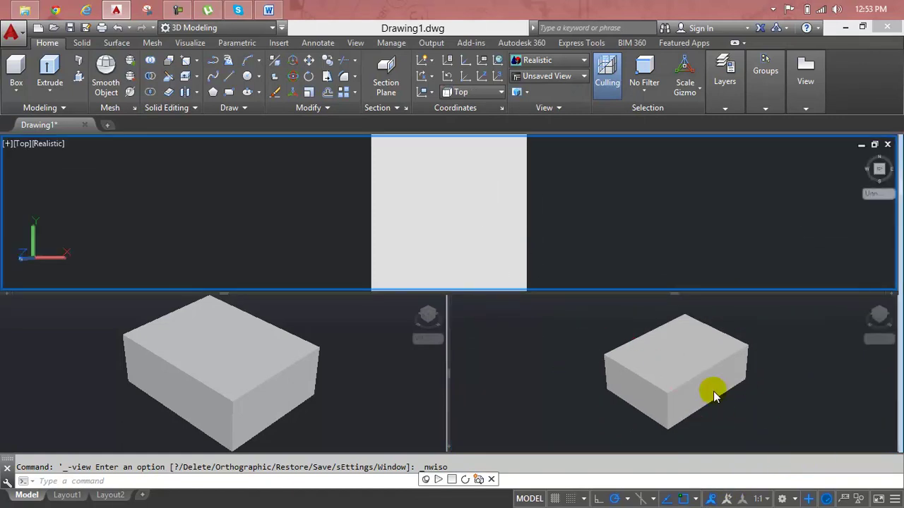
# Draw a rectangle (REC) from the box's top-right corner extending to the right of the box
pyautogui.scroll(-2, 696, 247)
pyautogui.moveTo(695, 247); pyautogui.dragTo(671, 263, button='middle')
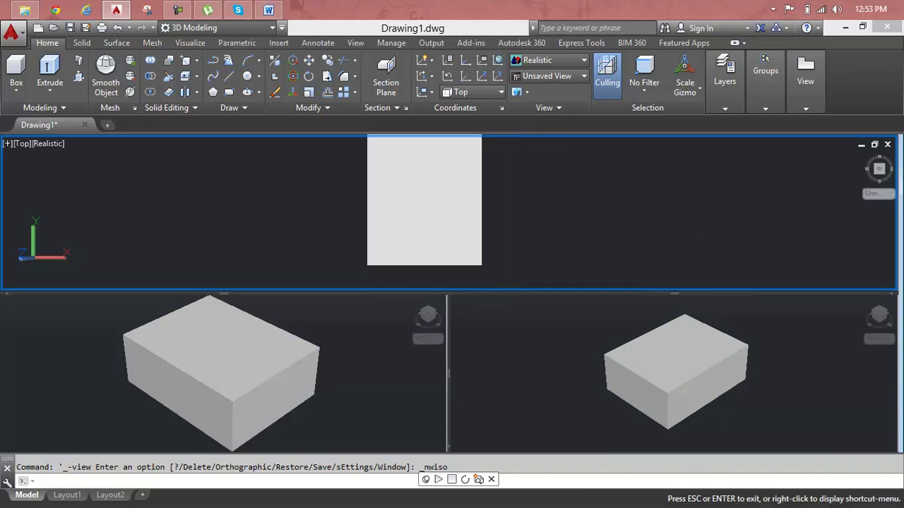
pyautogui.moveTo(671, 263); pyautogui.dragTo(664, 287)
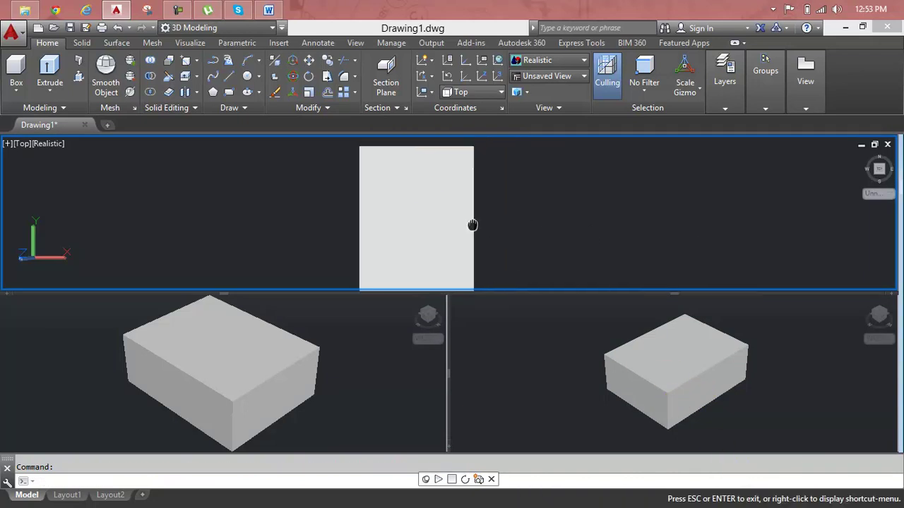
pyautogui.moveTo(472, 225); pyautogui.dragTo(464, 218)
pyautogui.press('Escape')
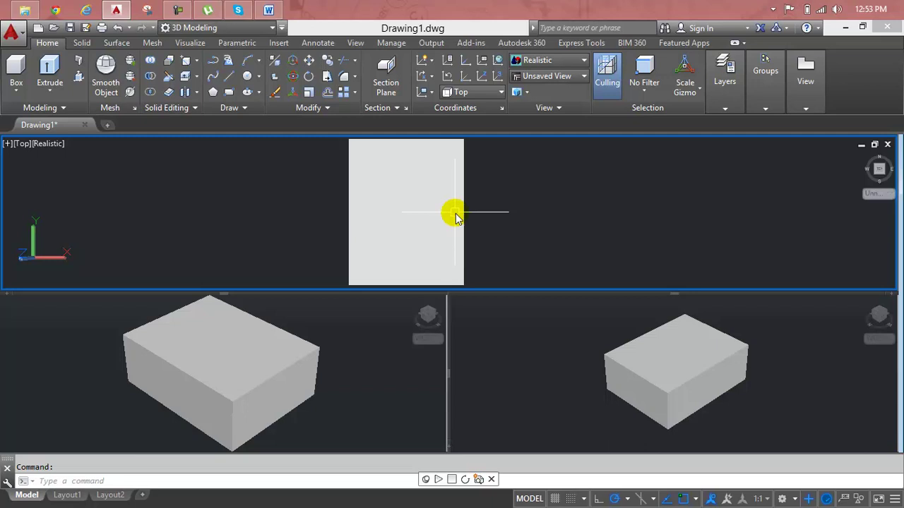
pyautogui.write('rec')
pyautogui.press('Return')
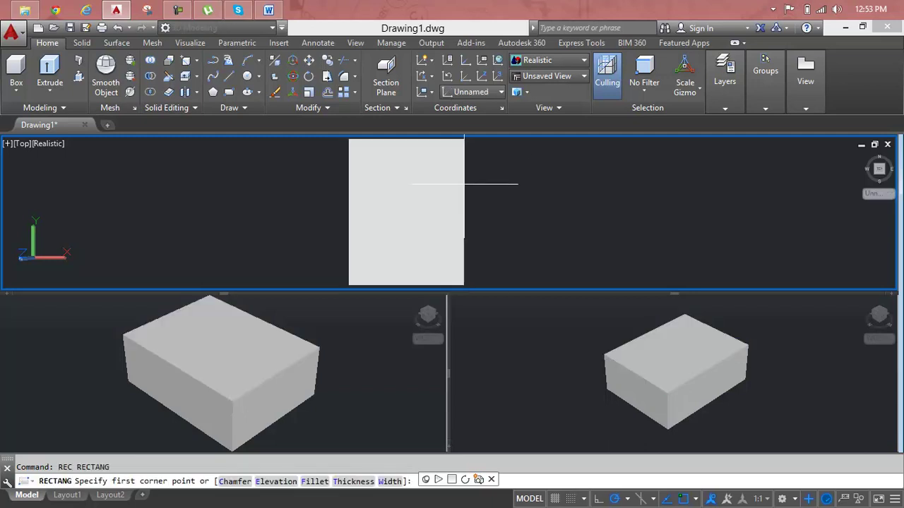
pyautogui.click(463, 139)
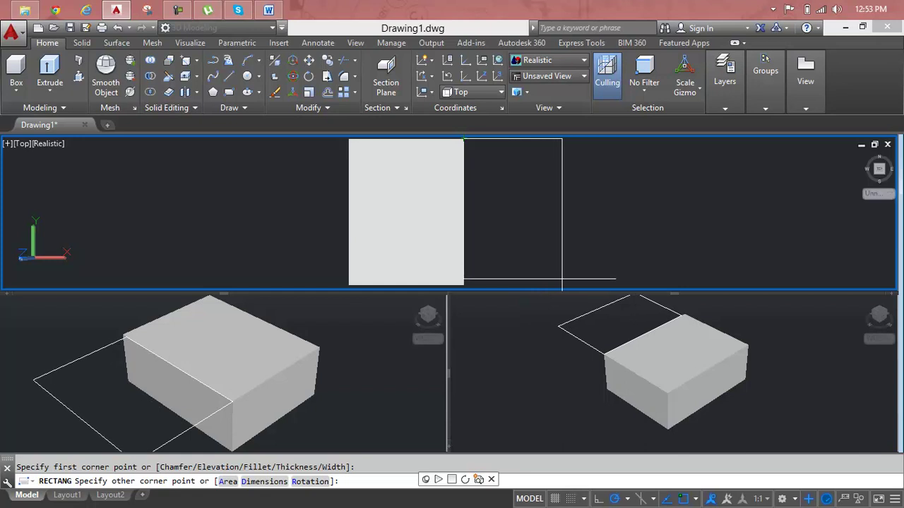
pyautogui.click(520, 215)
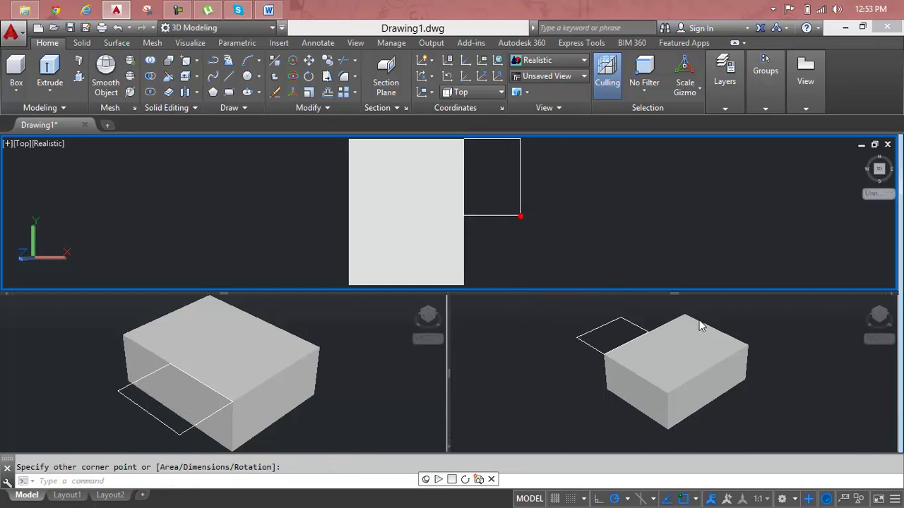
# Extrude the rectangle into a thin solid slab beside the box
pyautogui.click(51, 65)
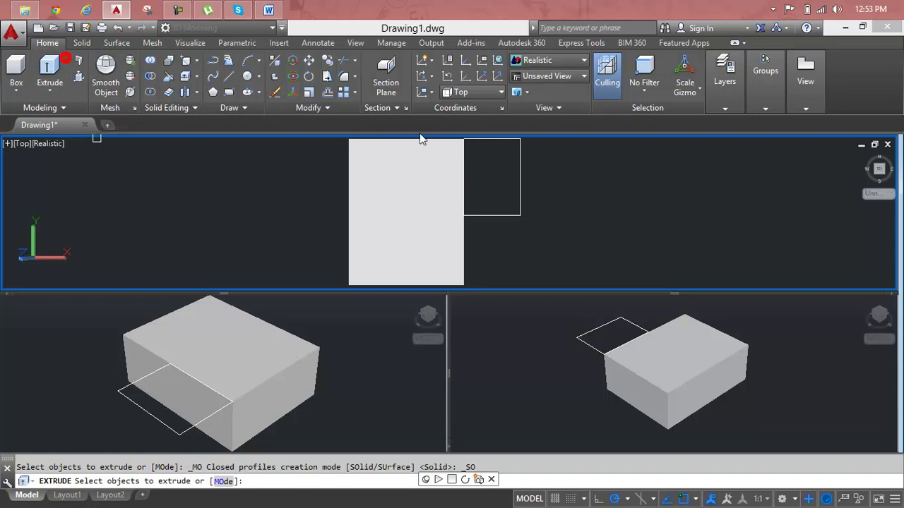
pyautogui.click(519, 176)
pyautogui.press('Return')
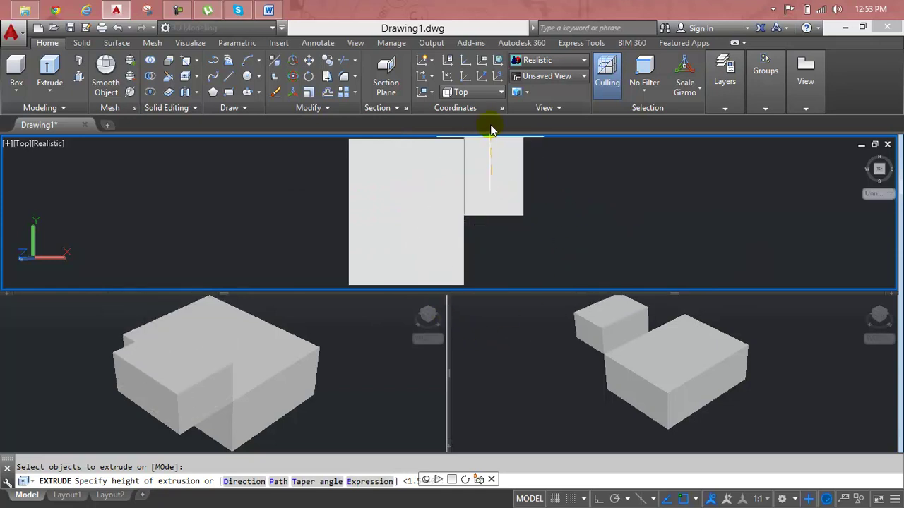
pyautogui.click(485, 168)
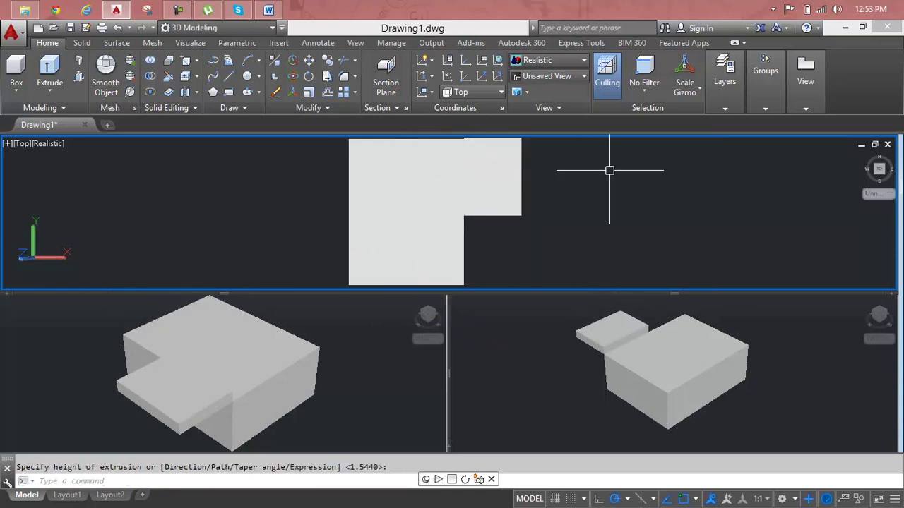
# Repeat EXTRUDE and pick the large box in the NW Isometric viewport
pyautogui.press('Return')
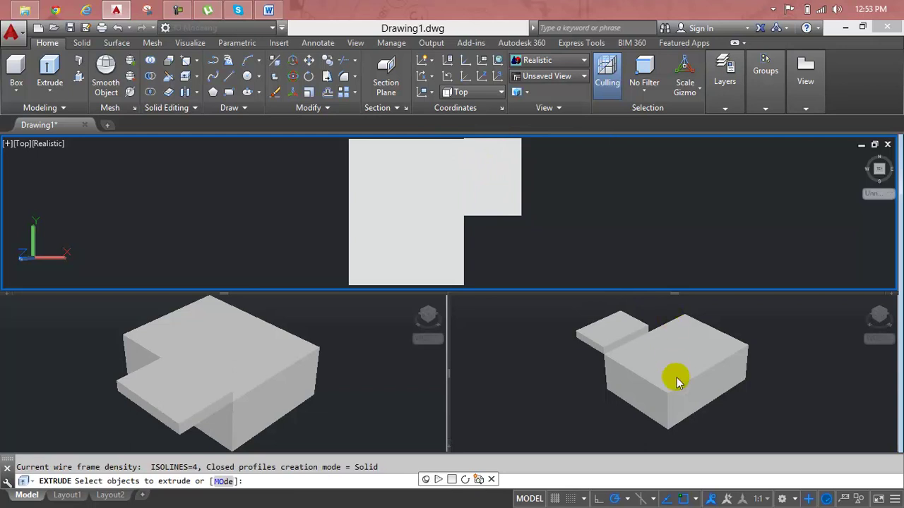
pyautogui.click(609, 342)
pyautogui.scroll(1, 608, 341)
pyautogui.scroll(2, 609, 338)
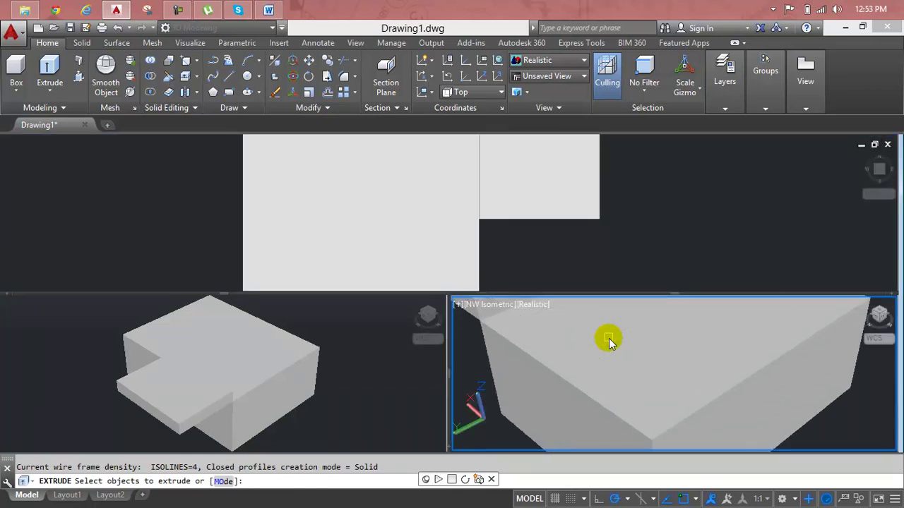
pyautogui.scroll(-1, 608, 339)
pyautogui.click(610, 343)
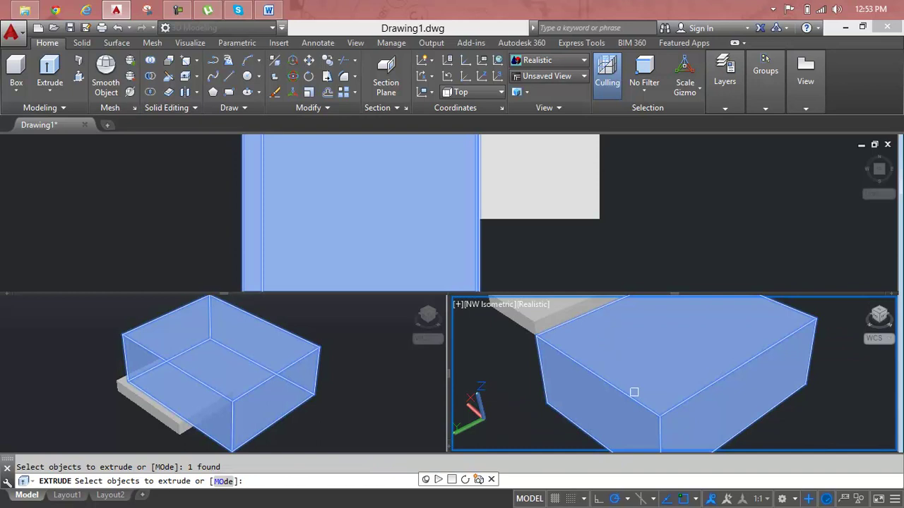
# Switch to a Single viewport layout and orbit slightly around the model
pyautogui.click(190, 43)
pyautogui.click(260, 87)
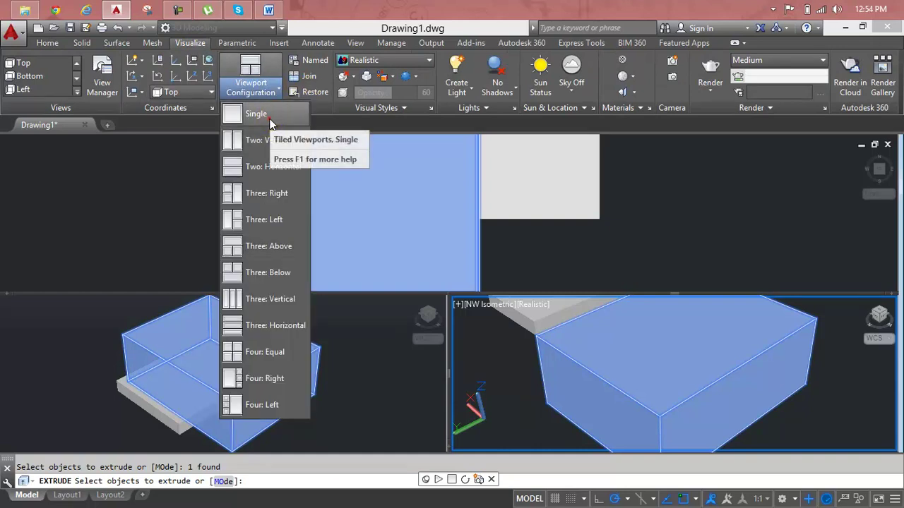
pyautogui.click(269, 119)
pyautogui.scroll(-3, 357, 139)
pyautogui.scroll(-3, 357, 139)
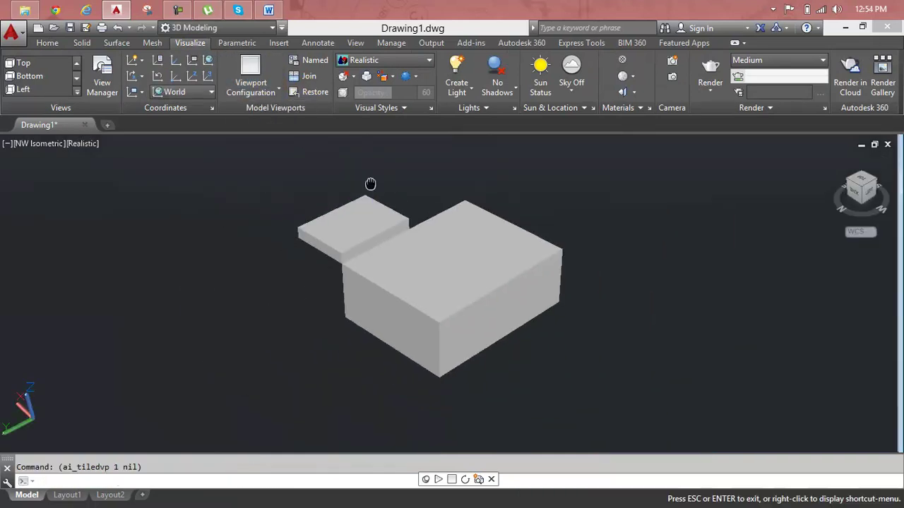
pyautogui.keyDown('shift'); pyautogui.moveTo(369, 186); pyautogui.dragTo(342, 185, button='middle'); pyautogui.keyUp('shift')
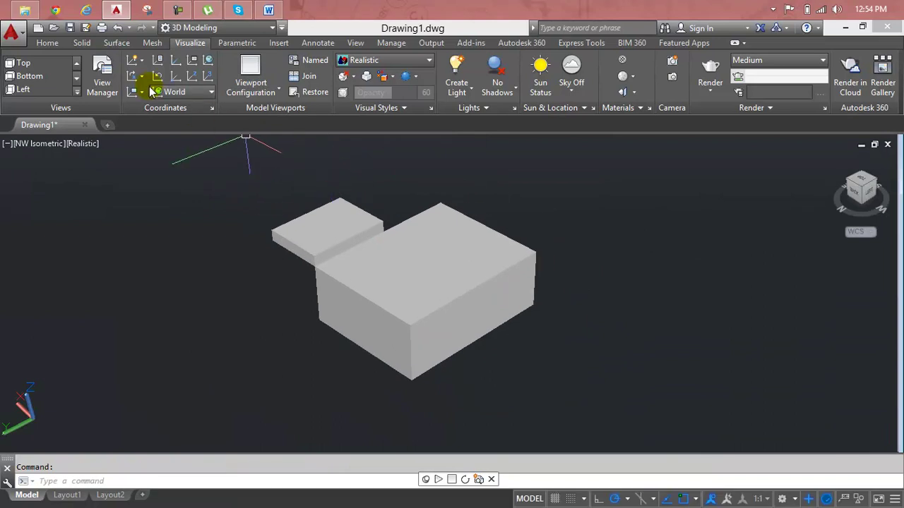
# Restore the four-viewport layout of Top, NW Isometric, Front and Right views
pyautogui.click(117, 83)
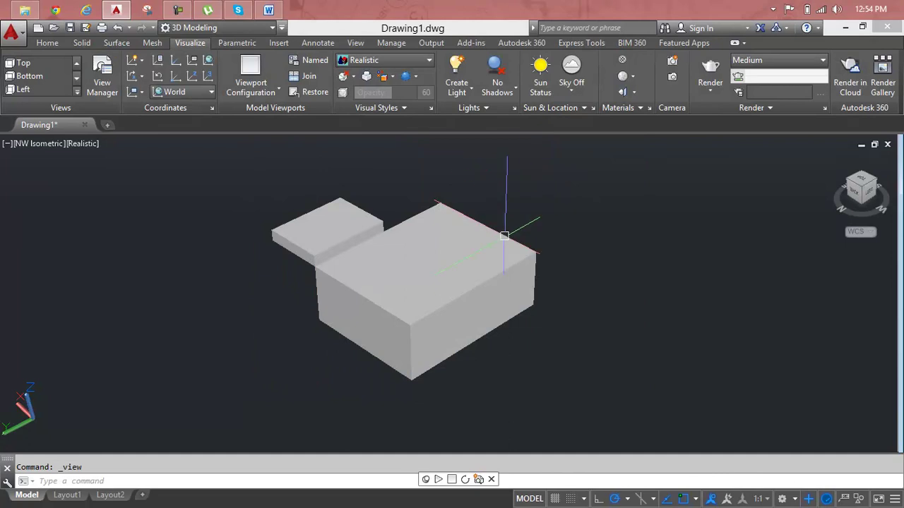
pyautogui.click(465, 256)
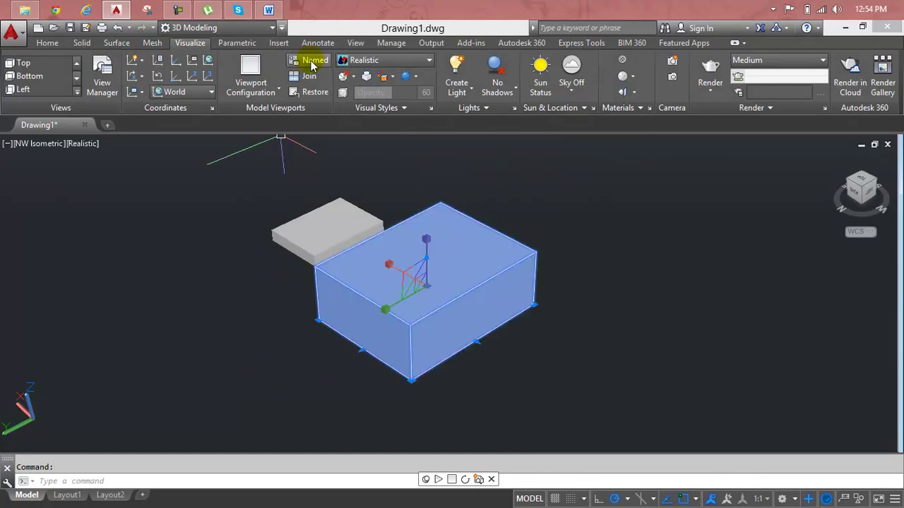
pyautogui.click(309, 76)
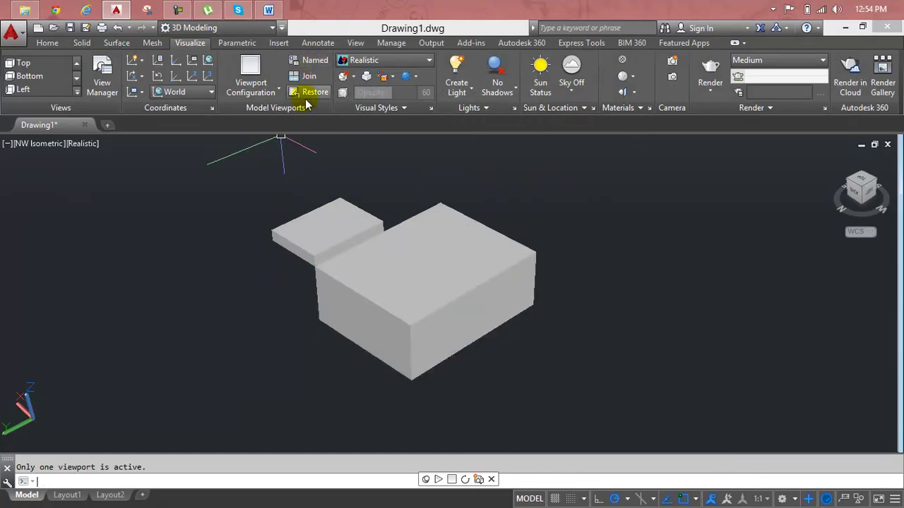
pyautogui.click(311, 92)
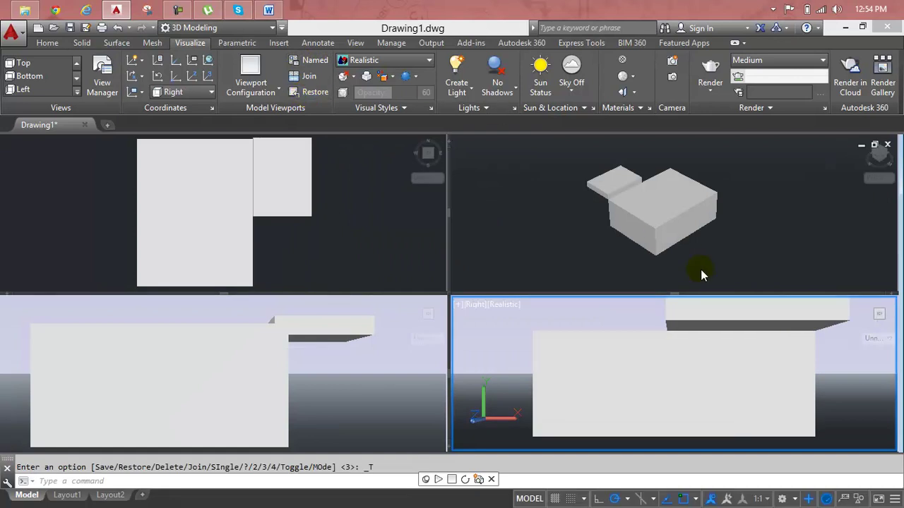
# Crossing-select both boxes and activate the Front, Top and isometric viewports in turn
pyautogui.click(680, 318)
pyautogui.click(667, 381)
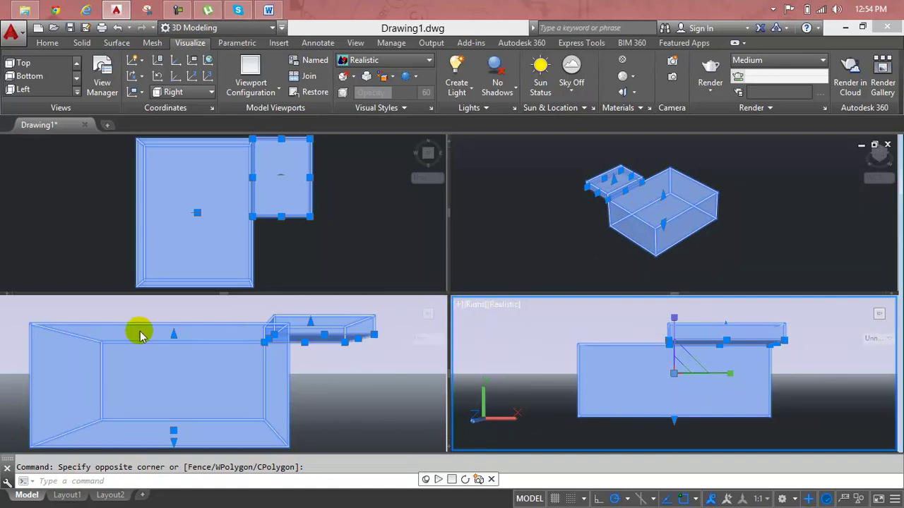
pyautogui.click(25, 316)
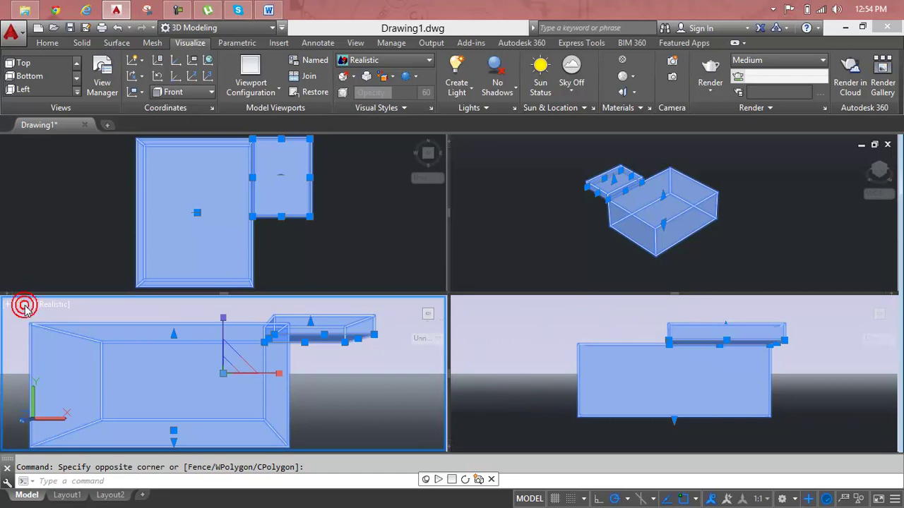
pyautogui.click(76, 140)
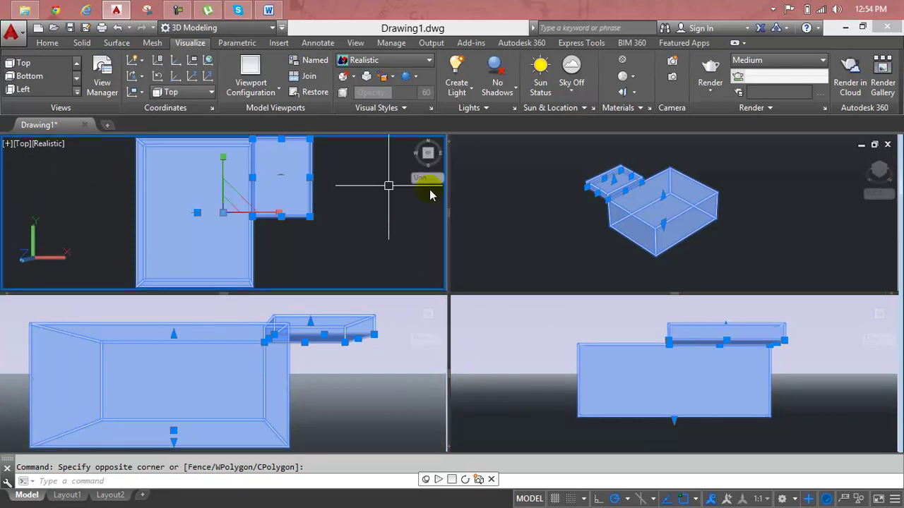
pyautogui.click(490, 151)
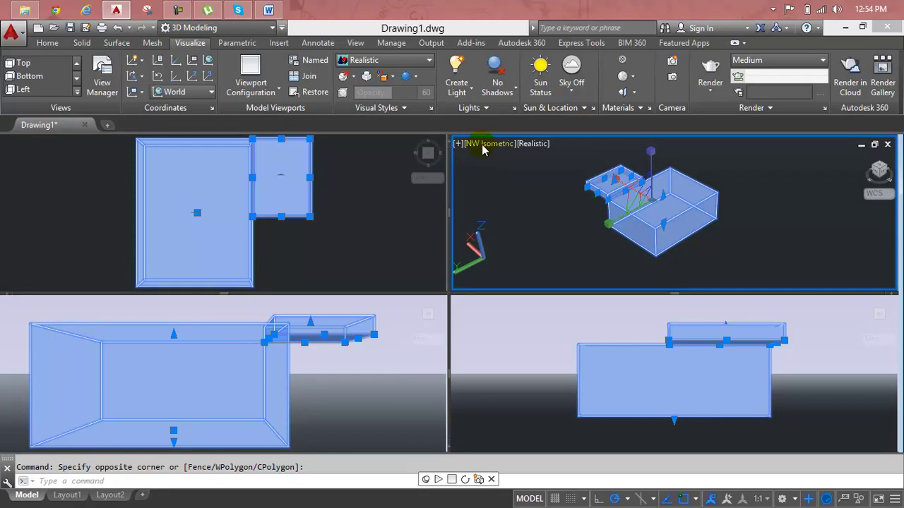
# Clear the selection and select only the small upper slab in the Front viewport
pyautogui.click(613, 185)
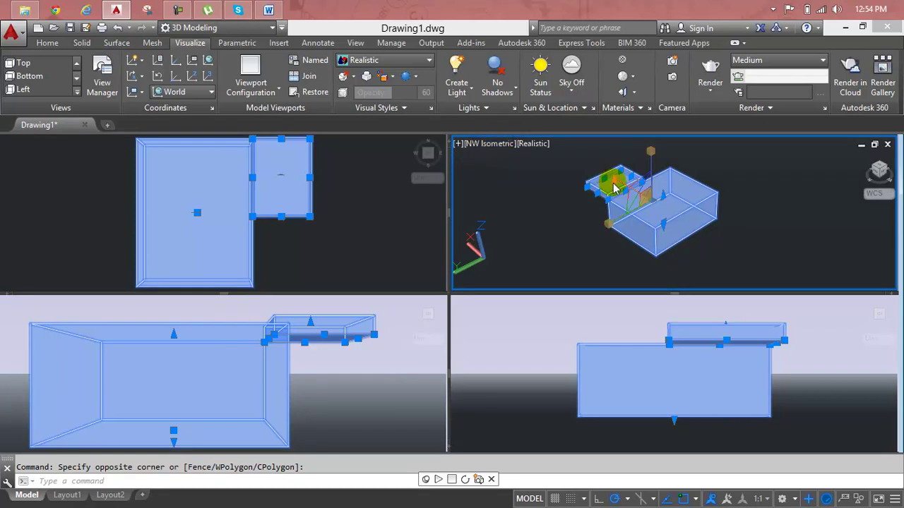
pyautogui.press('Escape')
pyautogui.click(325, 331)
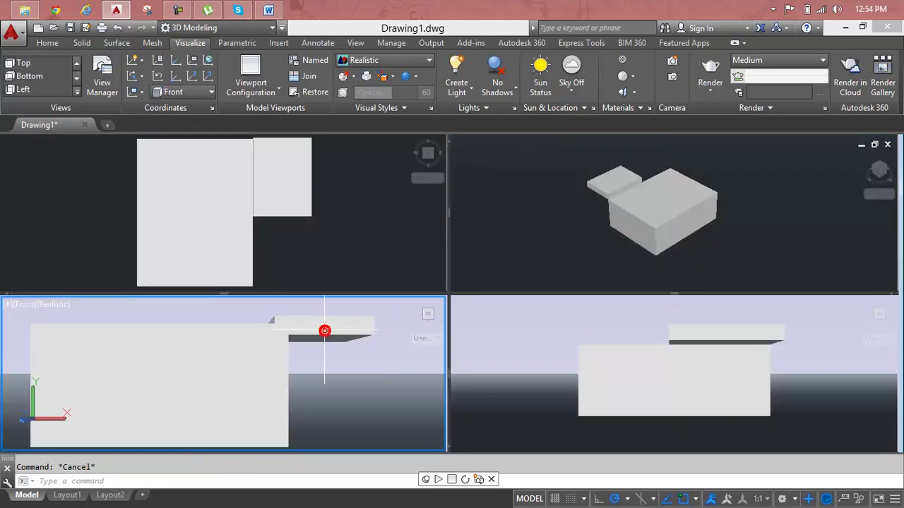
pyautogui.click(323, 332)
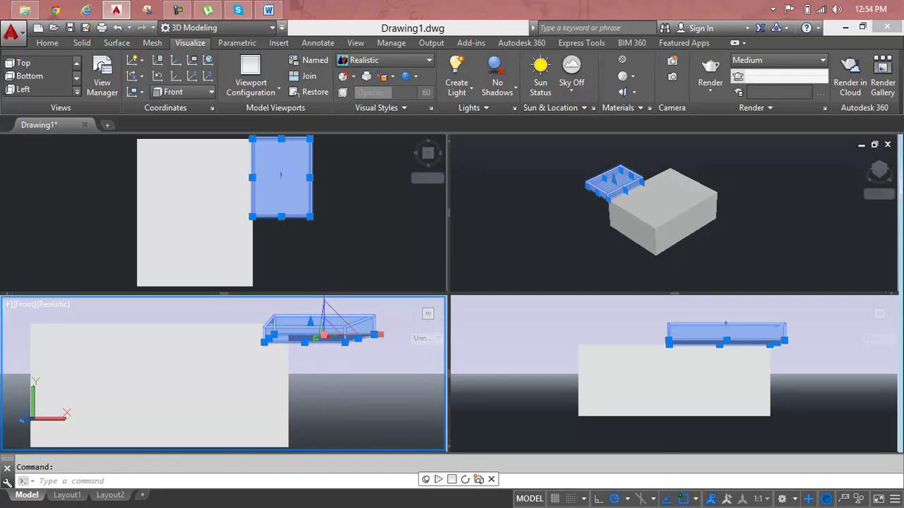
# Grip-stretch the slab's end in the Front view into a long beam
pyautogui.click(323, 335)
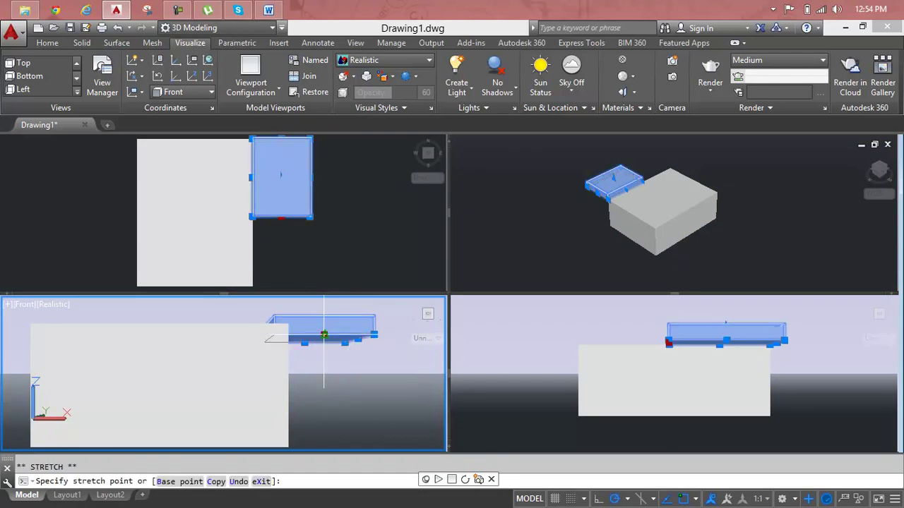
pyautogui.click(349, 369)
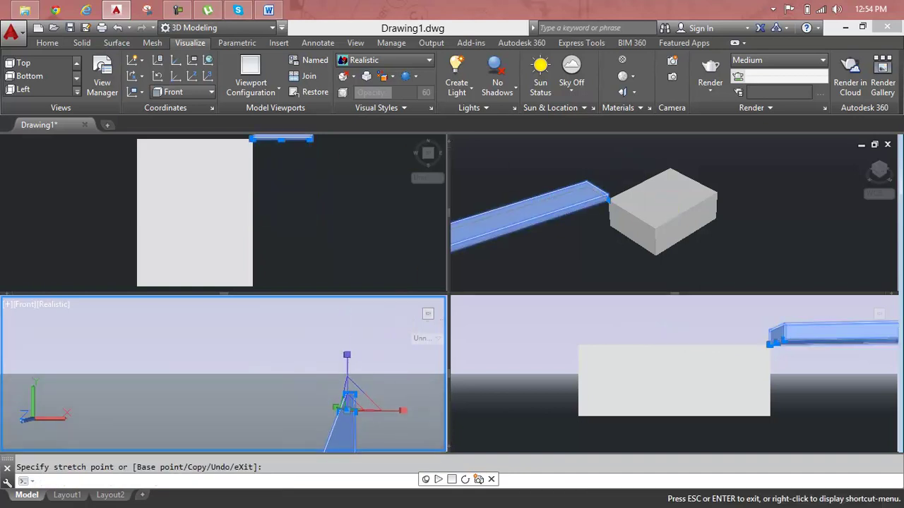
pyautogui.click(294, 146)
# Grip-stretch the beam's corner in the Top view so it runs at an angle
pyautogui.click(80, 165)
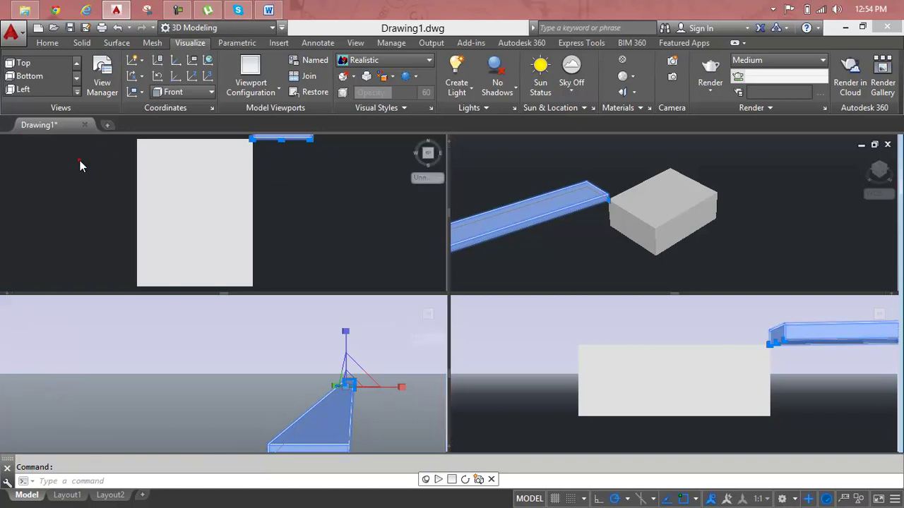
pyautogui.click(281, 140)
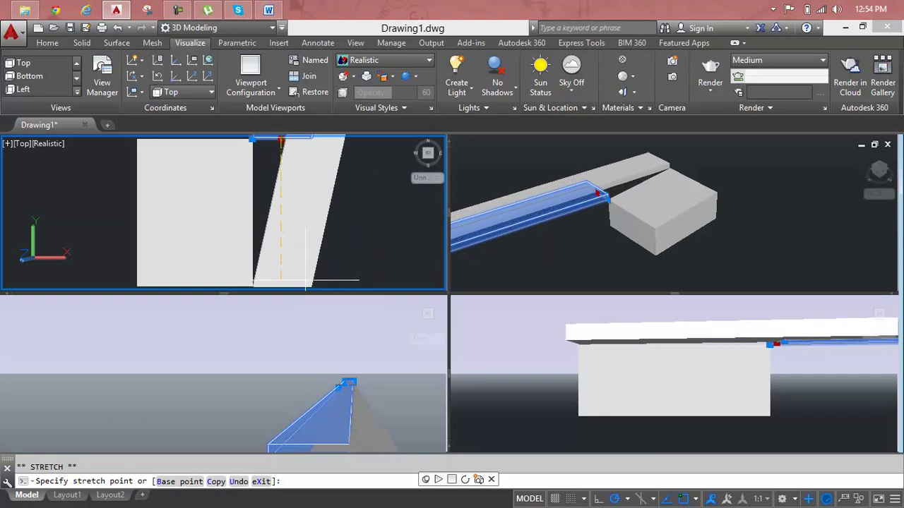
pyautogui.click(295, 279)
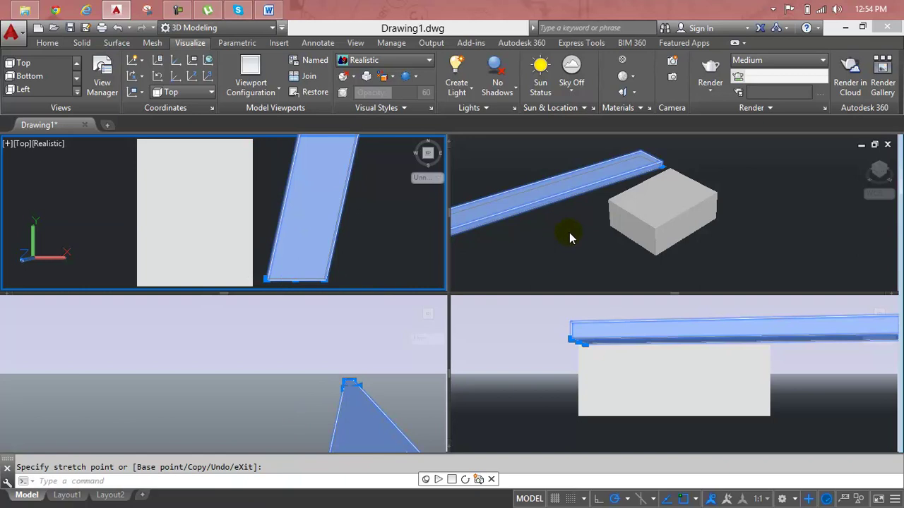
pyautogui.press('Escape')
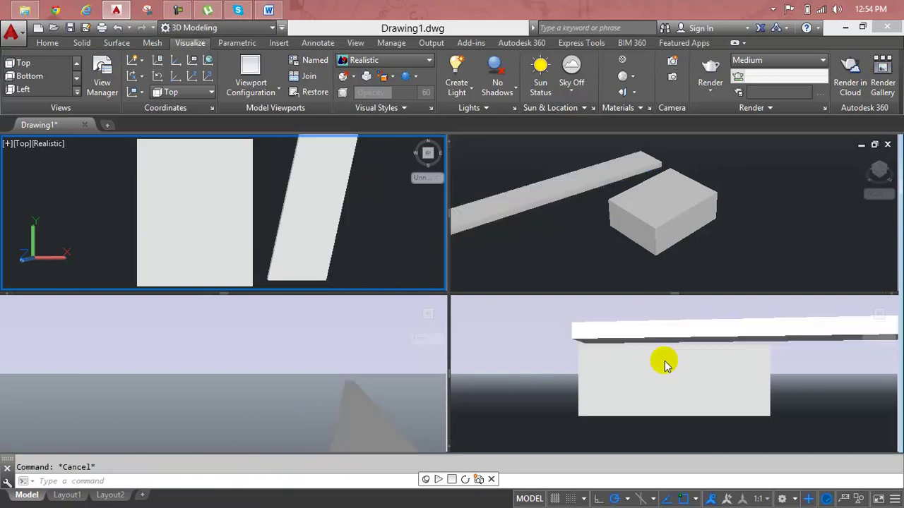
pyautogui.click(665, 365)
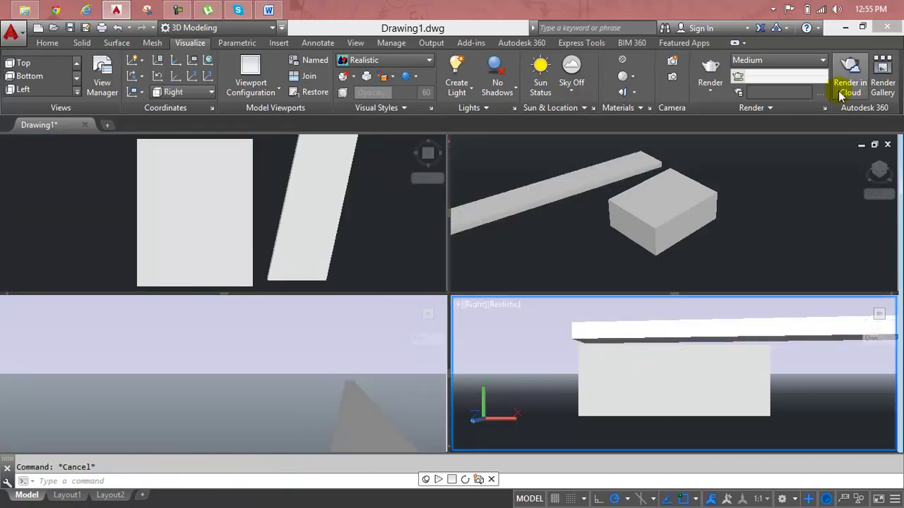
# Switch to a single viewport showing the model in SW Isometric view
pyautogui.click(264, 91)
pyautogui.click(267, 115)
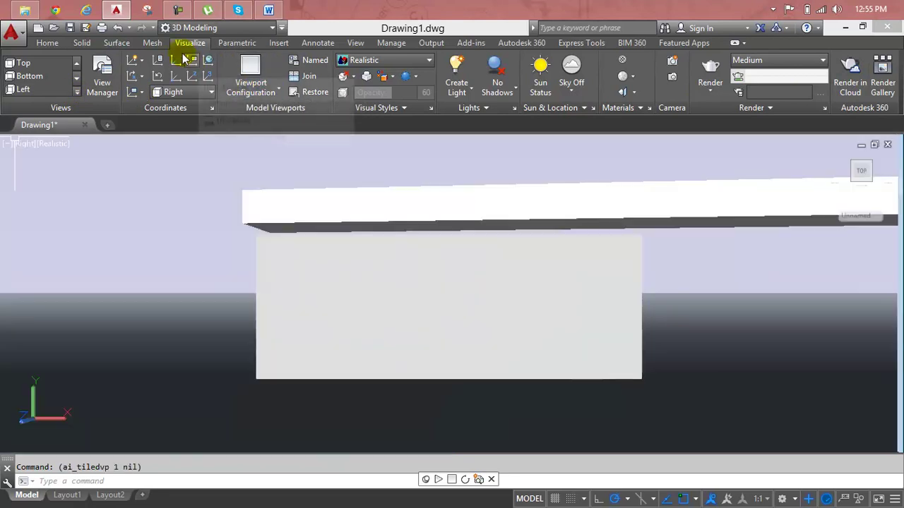
pyautogui.moveTo(497, 269); pyautogui.dragTo(228, 313, button='middle')
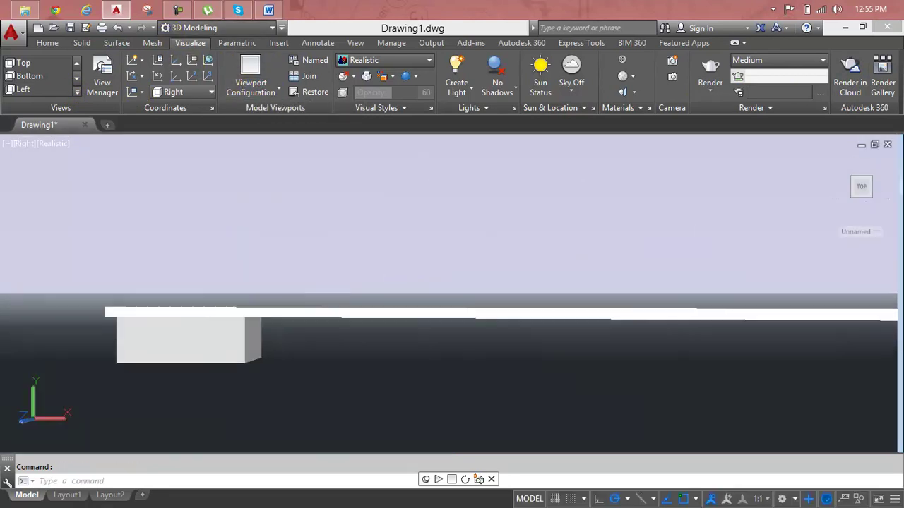
pyautogui.click(25, 143)
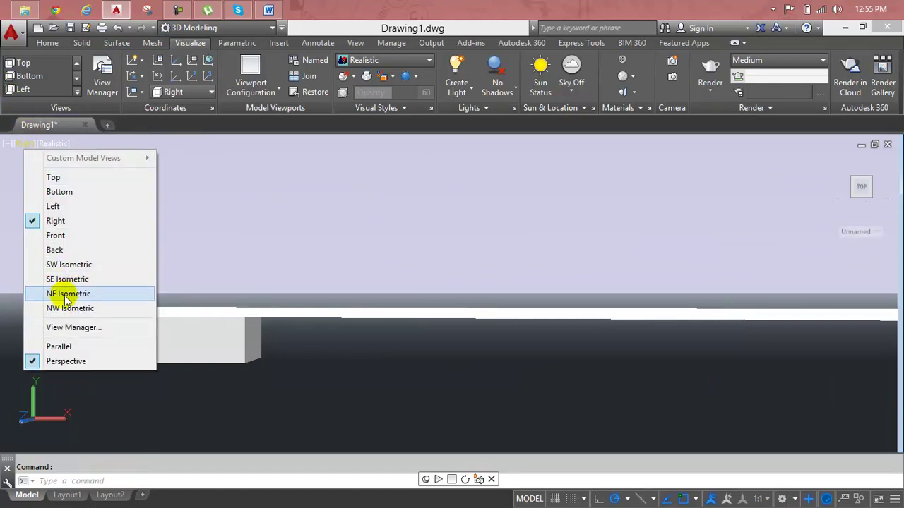
pyautogui.click(64, 265)
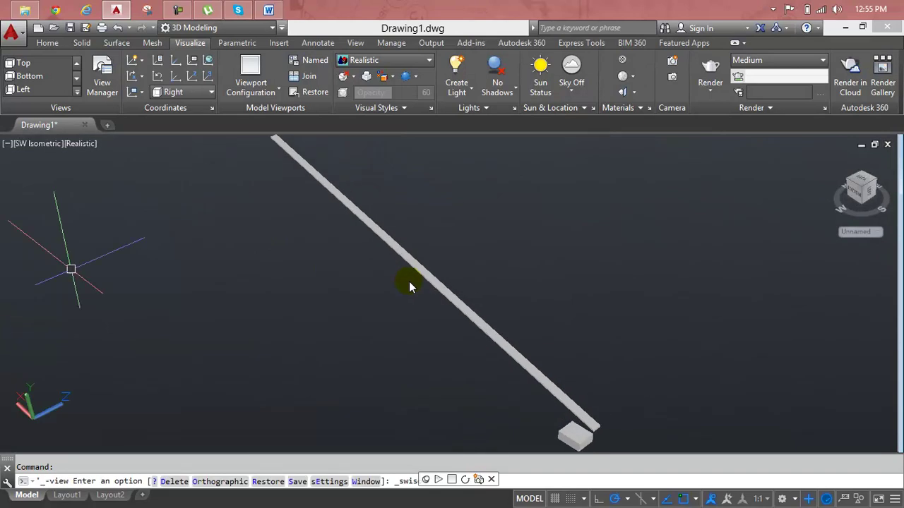
# Window-select the beam and box and delete them, leaving Drawing1 empty
pyautogui.click(542, 258)
pyautogui.click(433, 404)
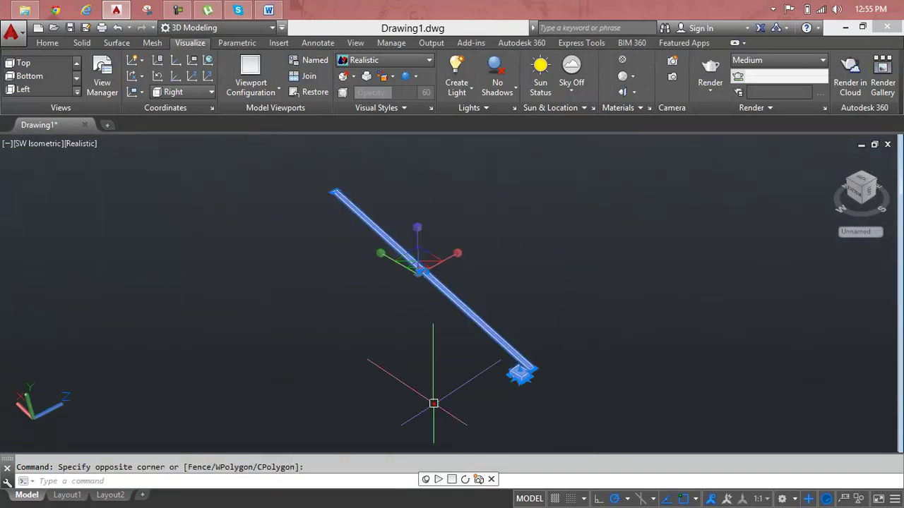
pyautogui.press('Delete')
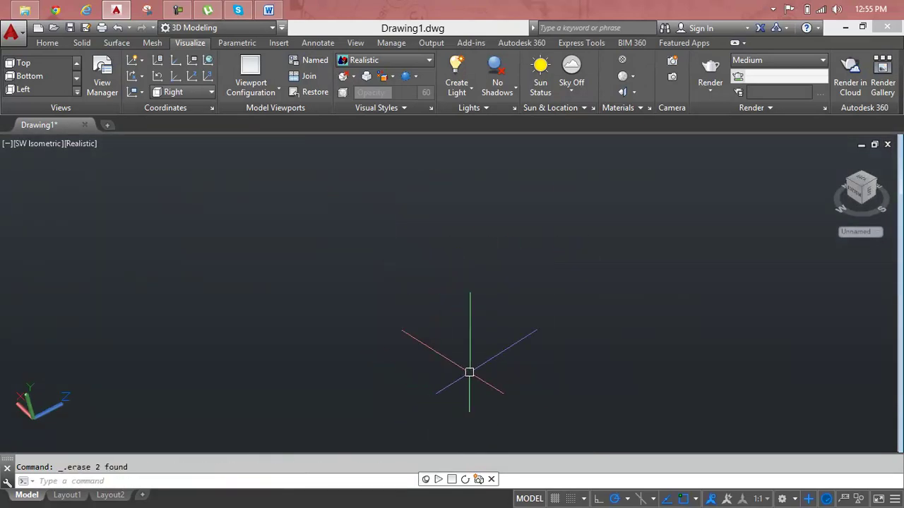